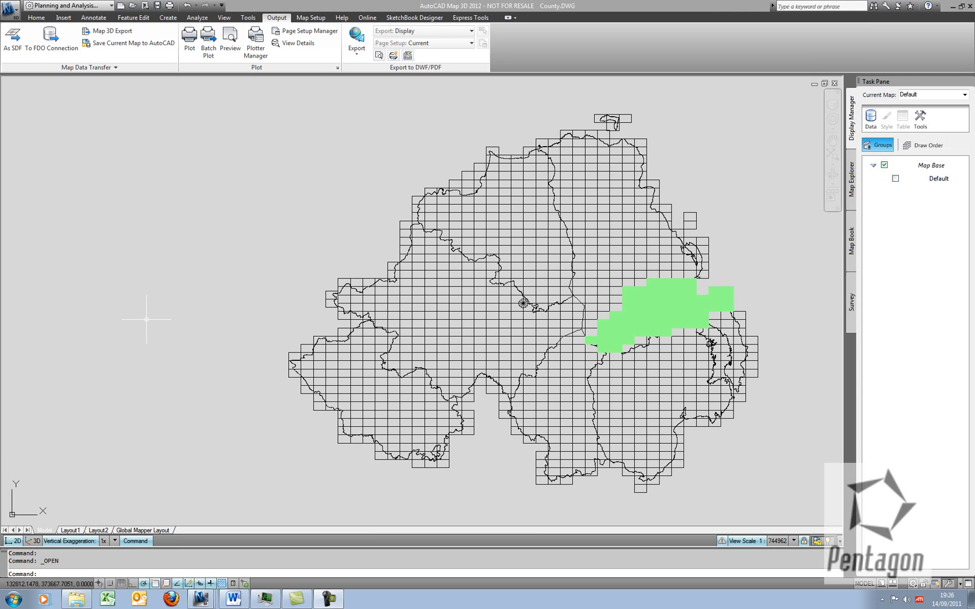
Step: Nudge the County.DWG grid view left, then switch to the open Ireland coast.dwg drawing
middle_click_drag(339, 266, 274, 260)
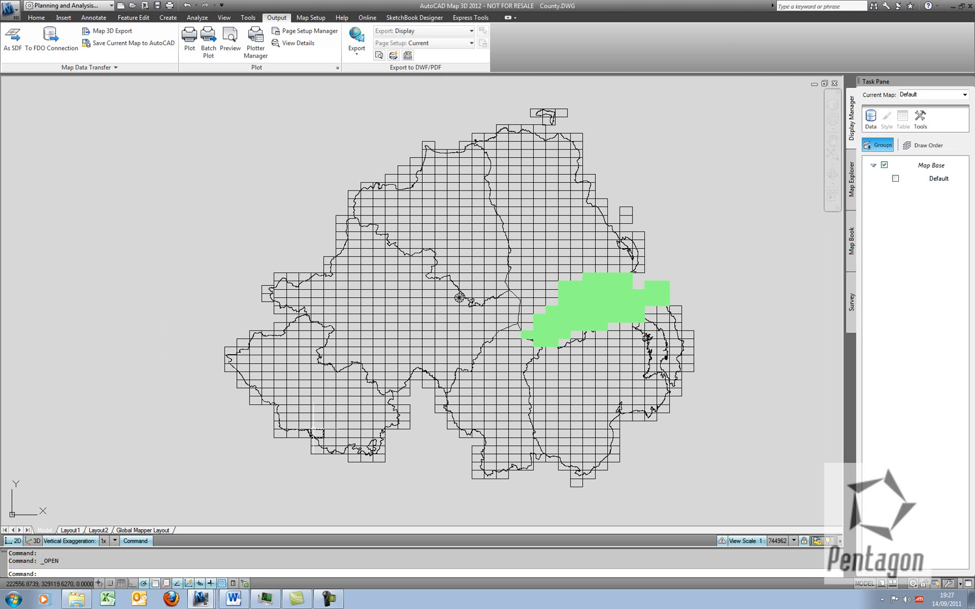
key("ctrl+Tab")
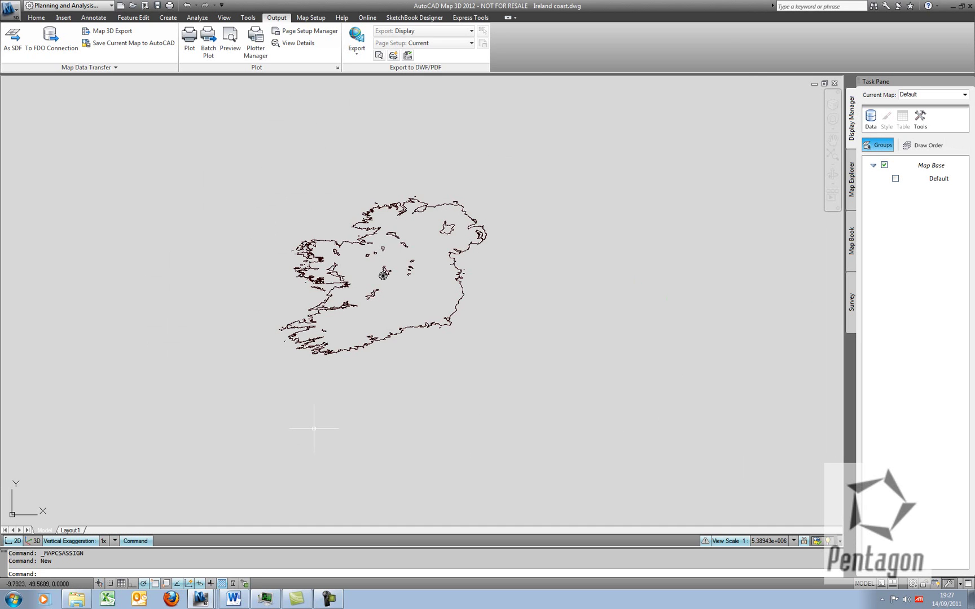
scroll(400, 260, "up", 3)
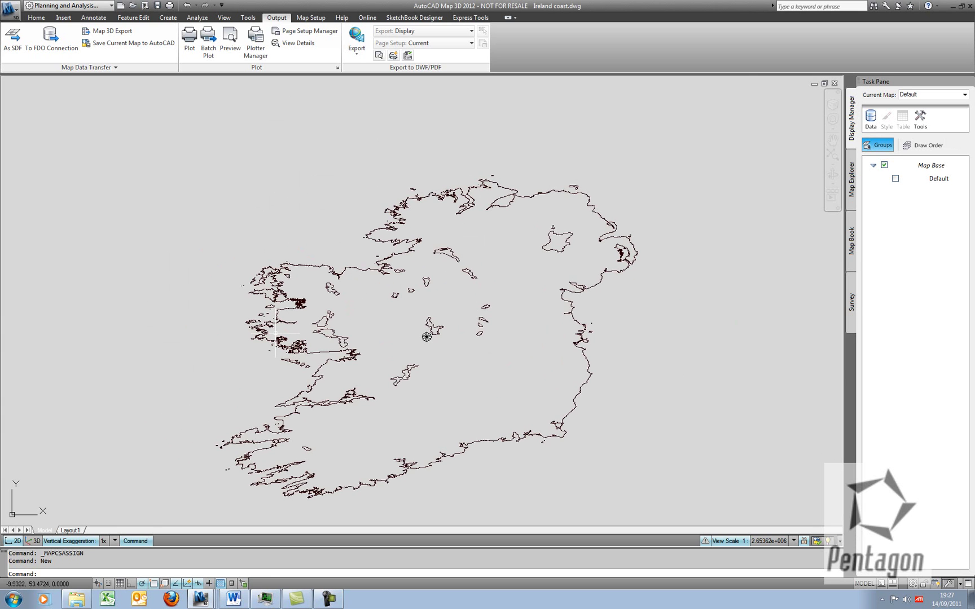
key("ctrl+Tab")
key("ctrl+Tab")
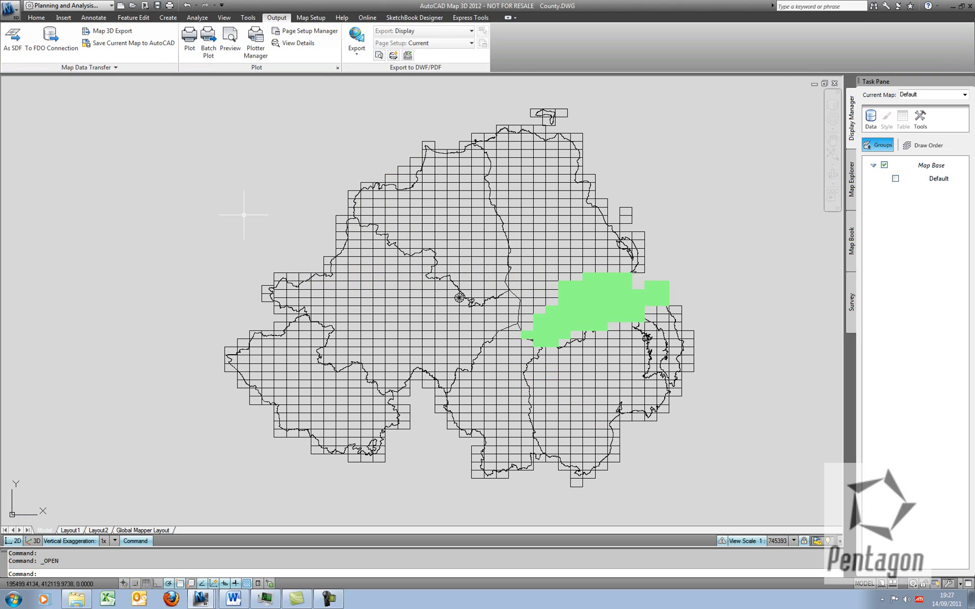
key("ctrl+Tab")
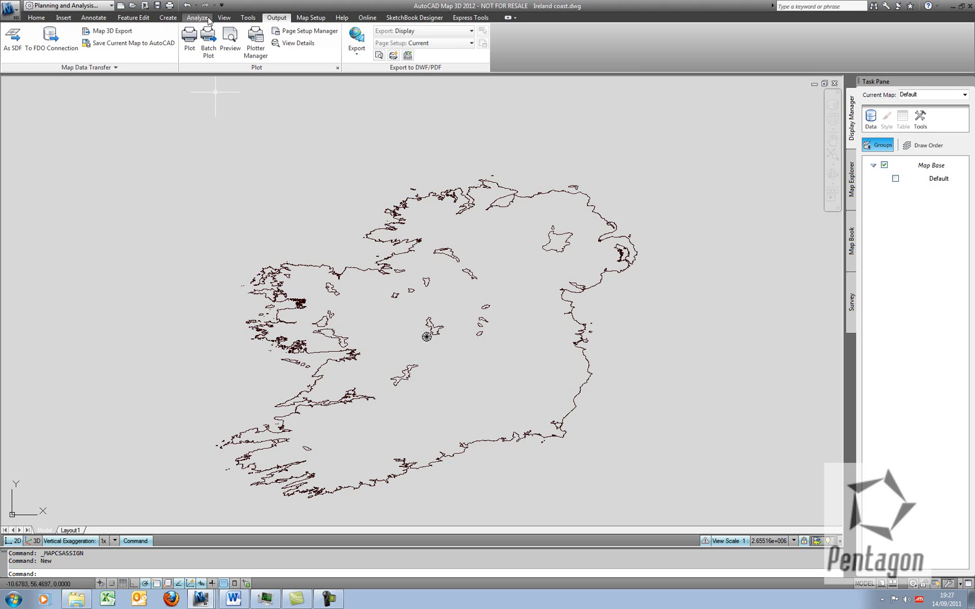
Step: Assign the LL84 WGS84 latitude-longitude system to Ireland coast.dwg, found by searching 'll84', and save
left_click(310, 18)
left_click(49, 45)
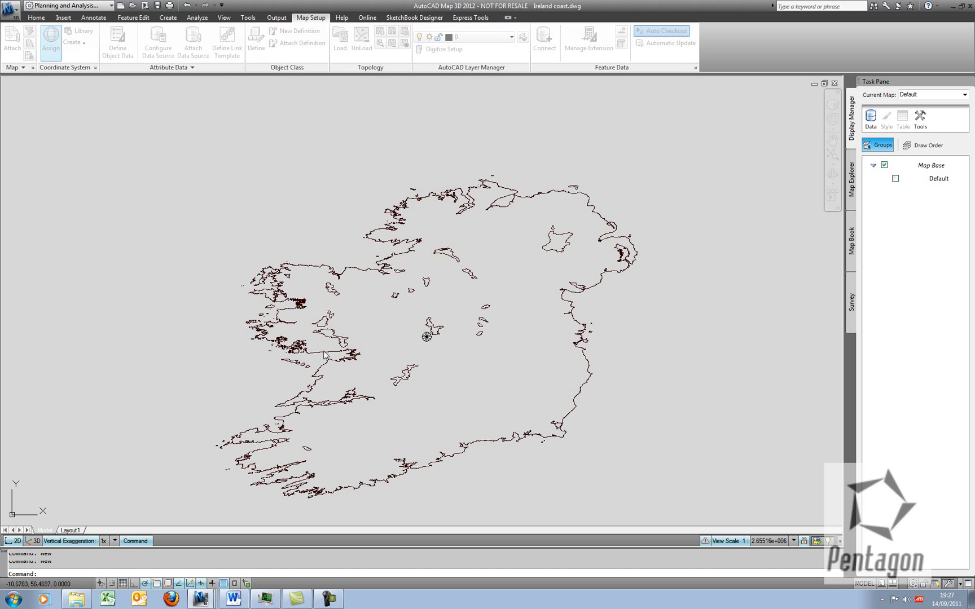
left_click(309, 208)
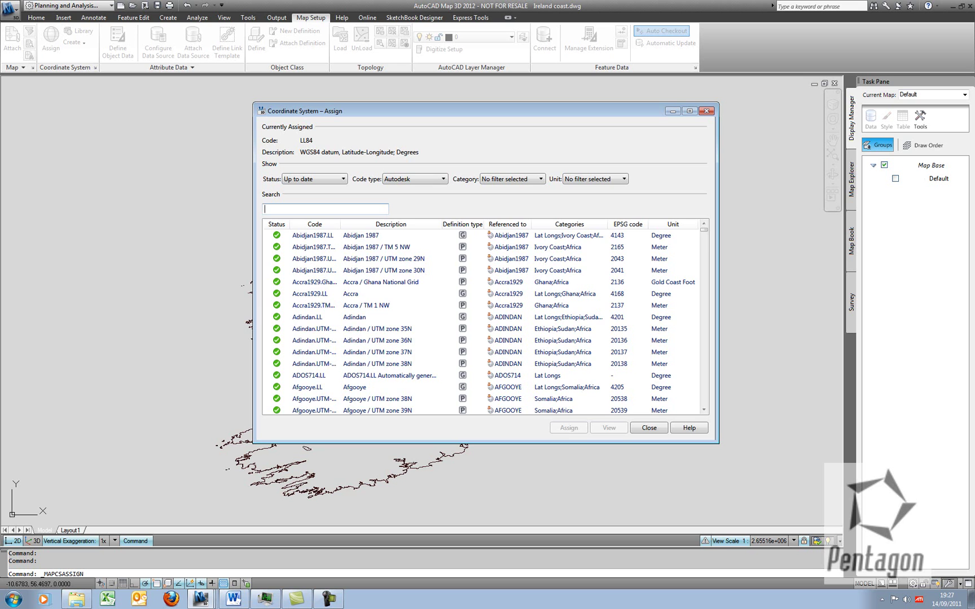
type("ll84")
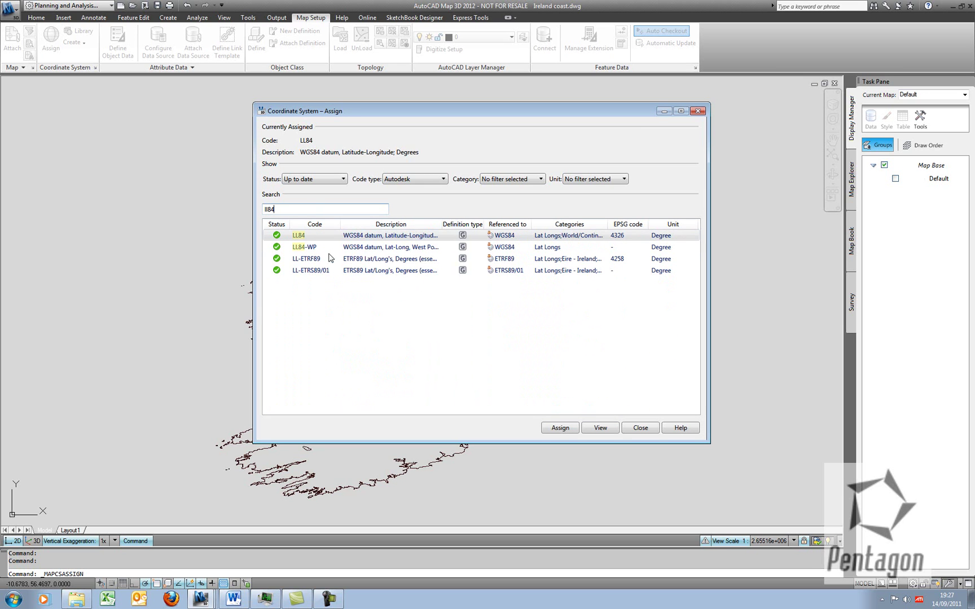
left_click(308, 235)
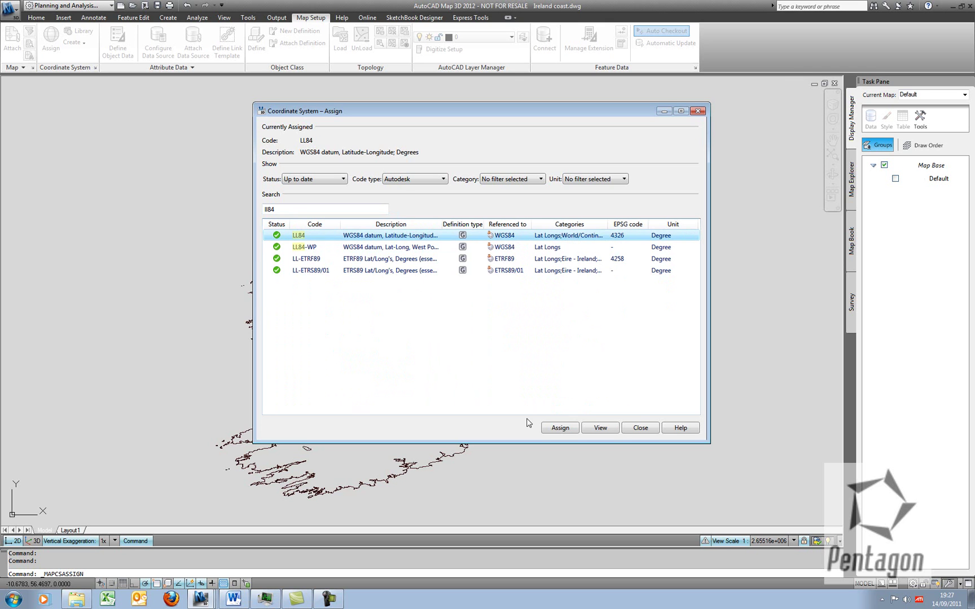
left_click(560, 428)
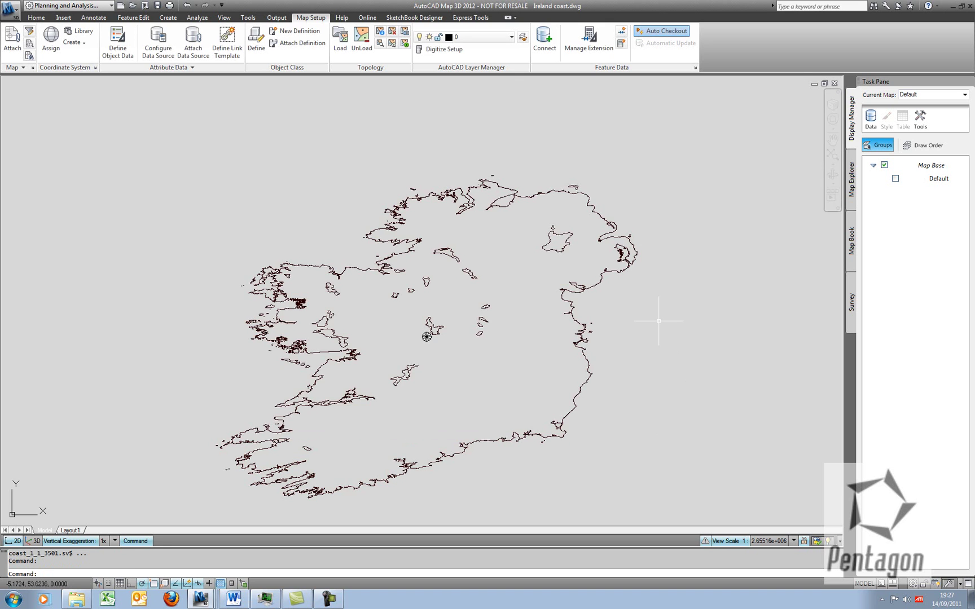
key("ctrl+s")
key("ctrl+s")
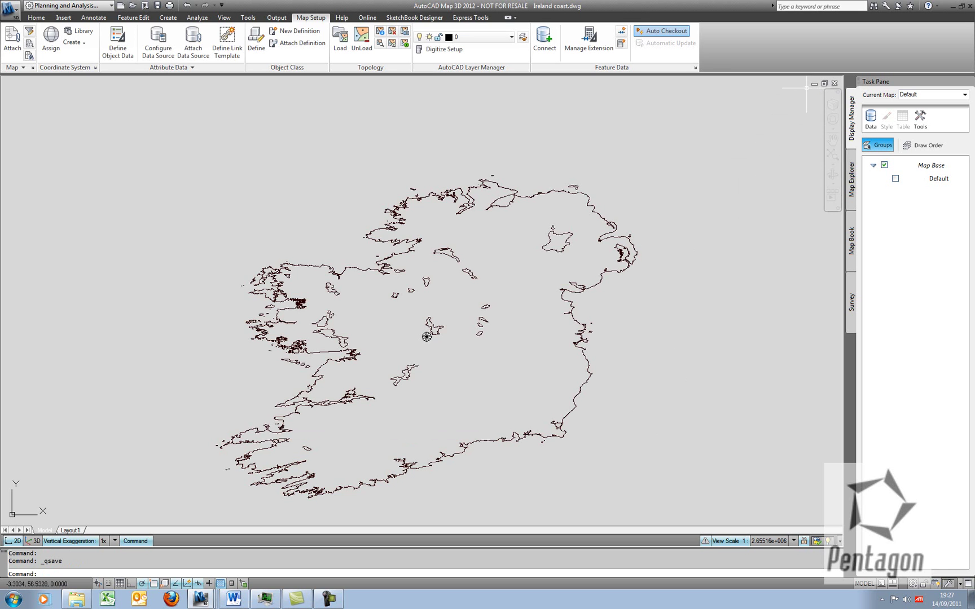
Step: Close Ireland coast.dwg and assign Ireland1965.ING (Irish National Grid) to County.DWG via an 'ireland' search
left_click(835, 84)
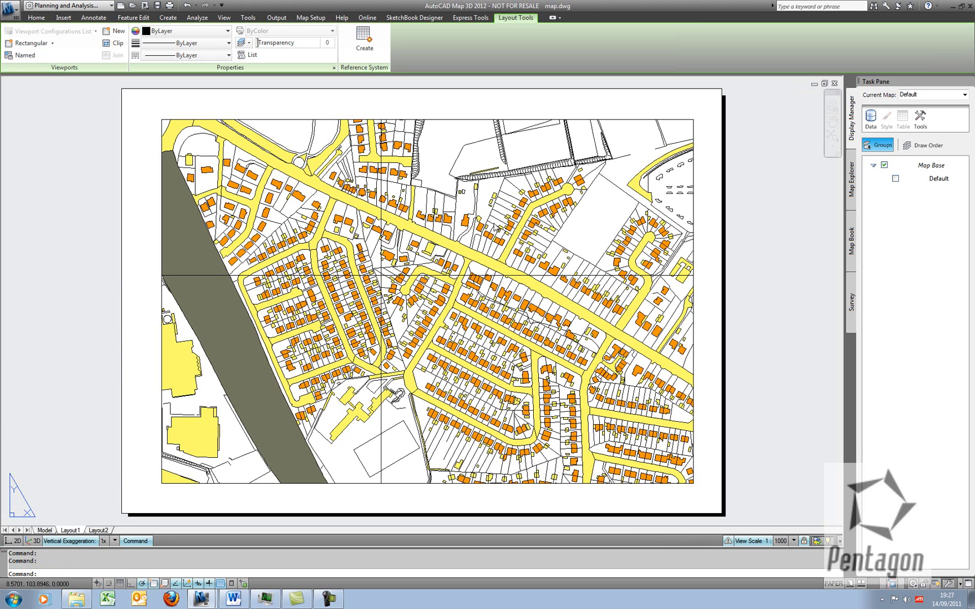
key("ctrl+Tab")
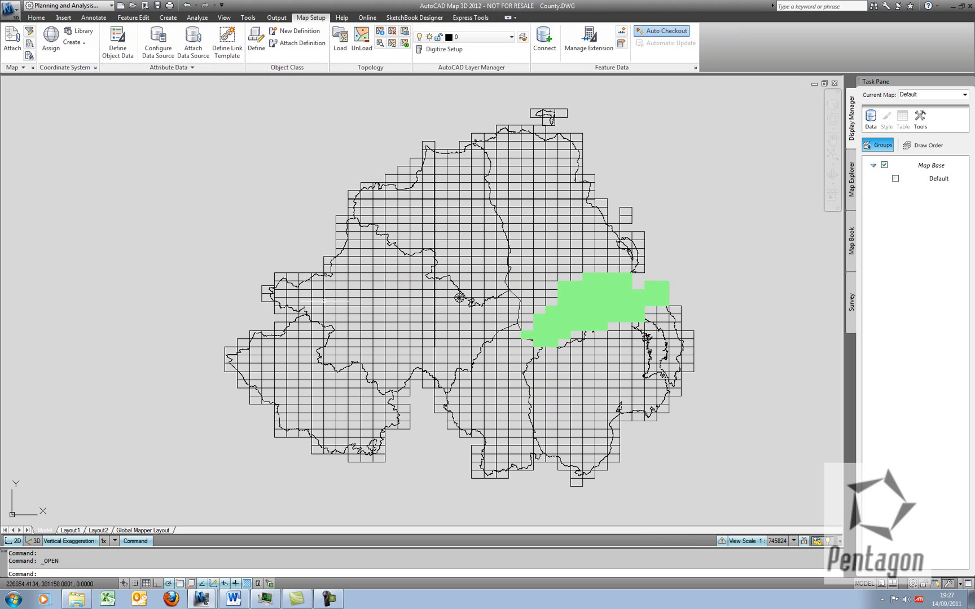
left_click(55, 50)
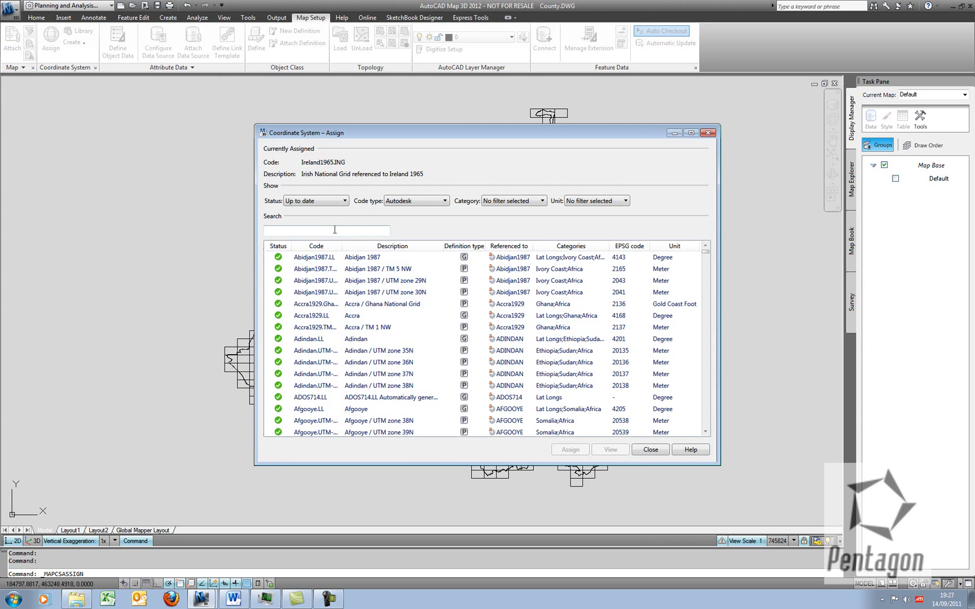
type("ireland")
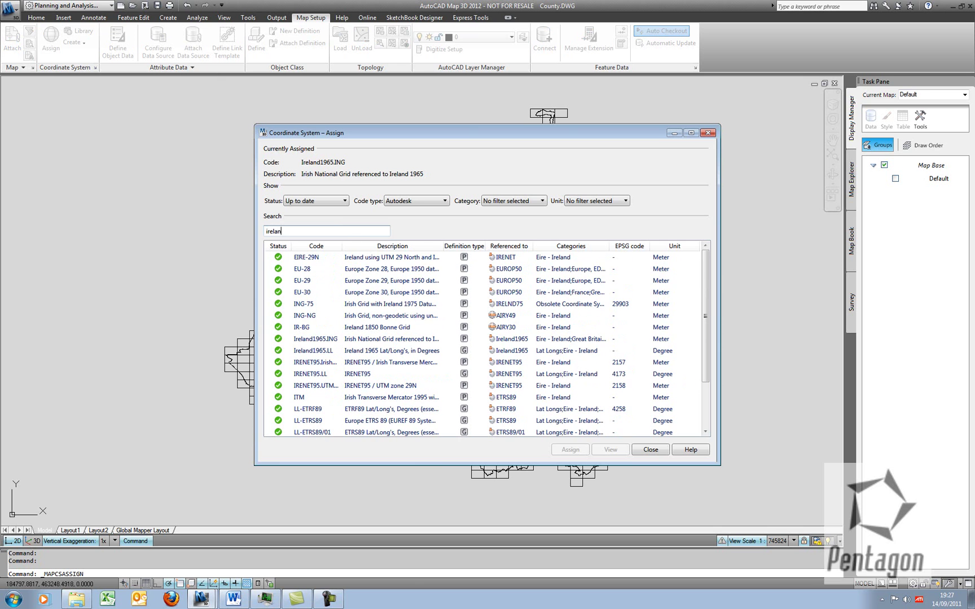
left_click(376, 339)
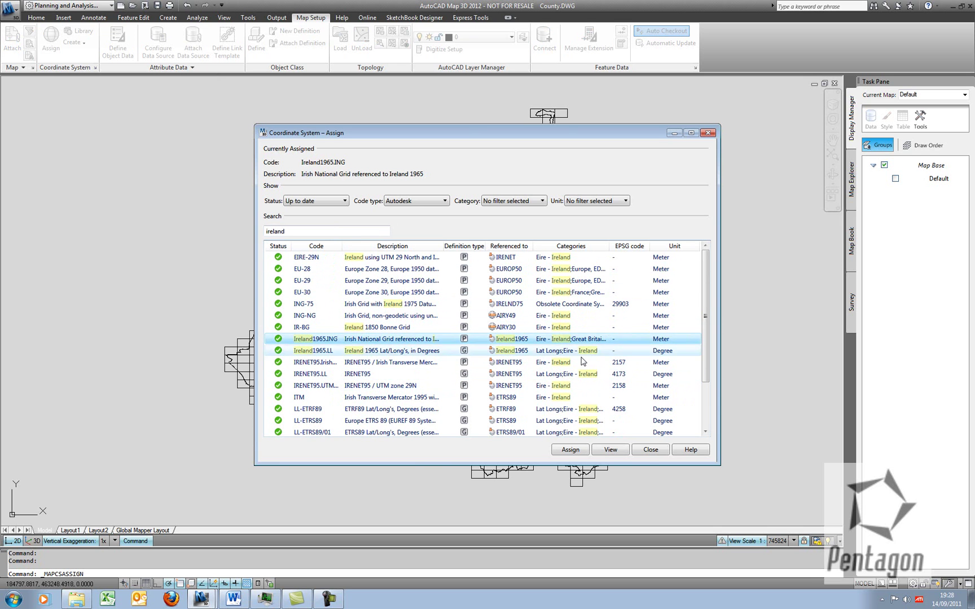
left_click(571, 450)
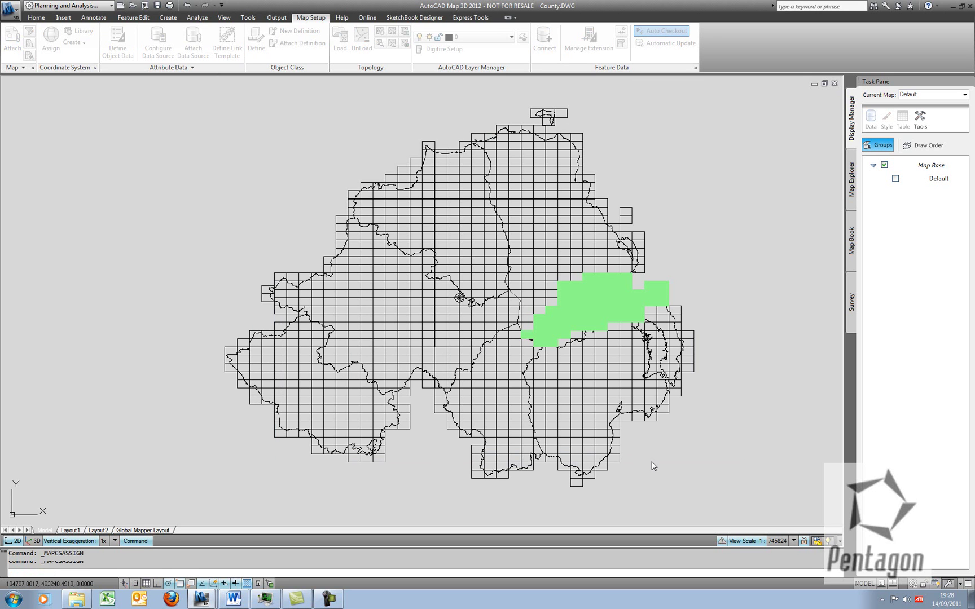
Step: Save County.DWG and bring up the Drawings entry in Map Explorer's map data tree
key("ctrl+s")
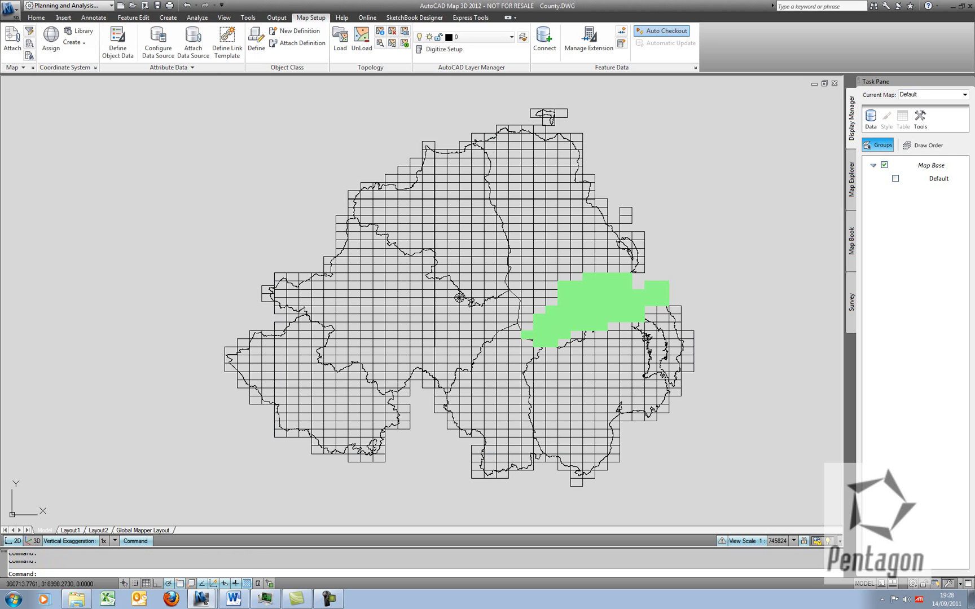
scroll(511, 312, "down", 3)
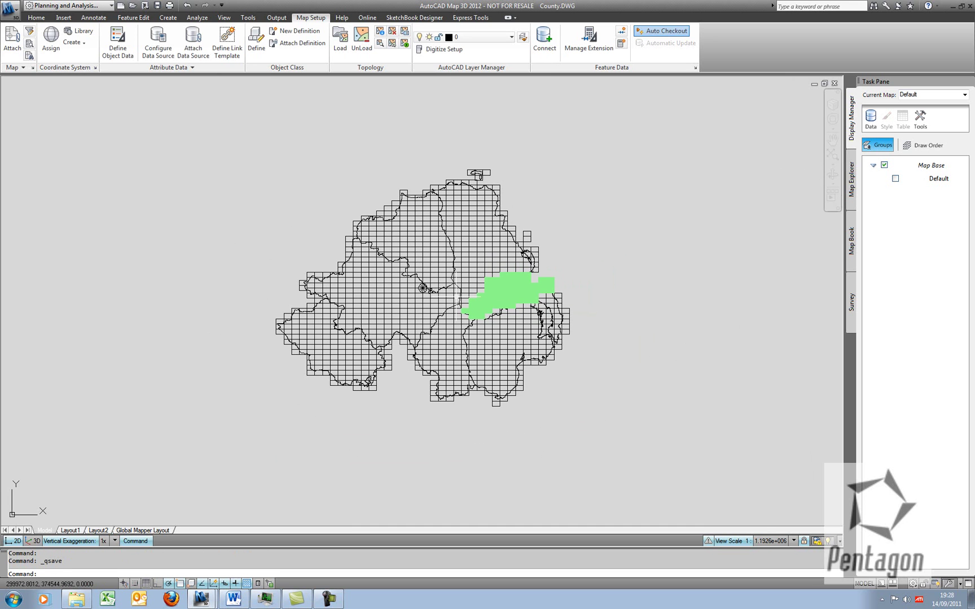
left_click(852, 175)
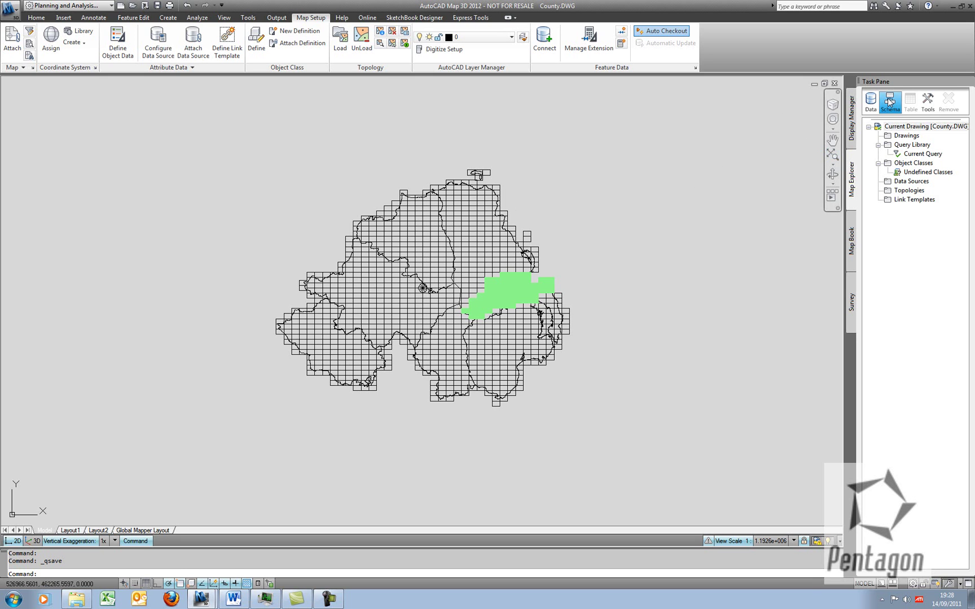
right_click(900, 137)
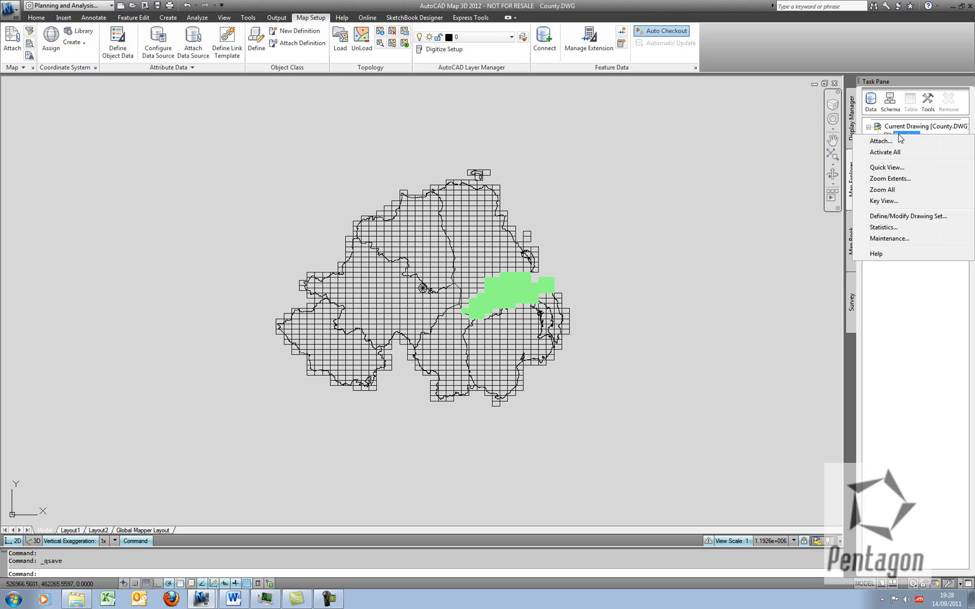
key("Escape")
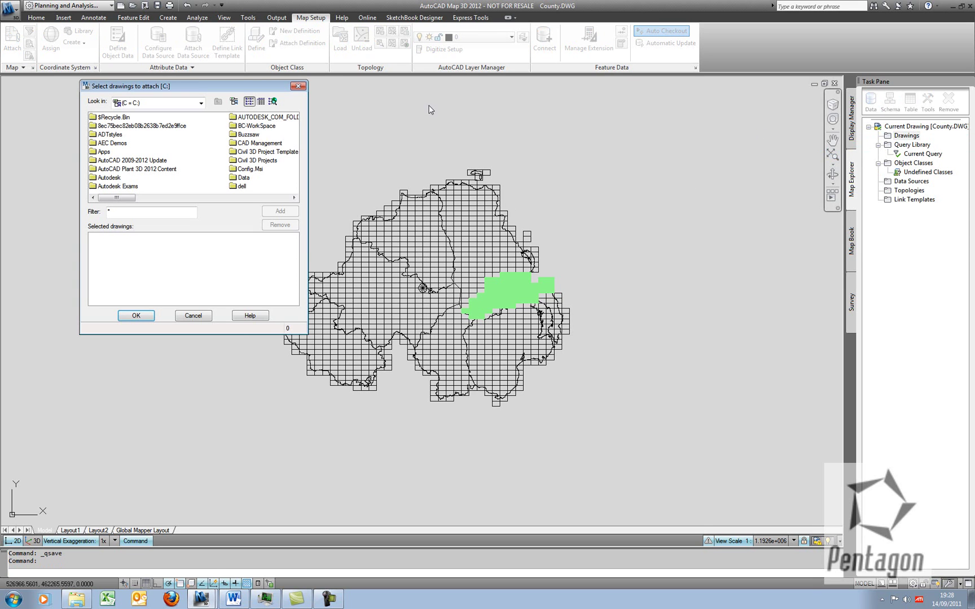
Step: Browse through Users to the Desktop folder and add Ireland coast.dwg to the drawings to attach
left_click(248, 169)
key("u")
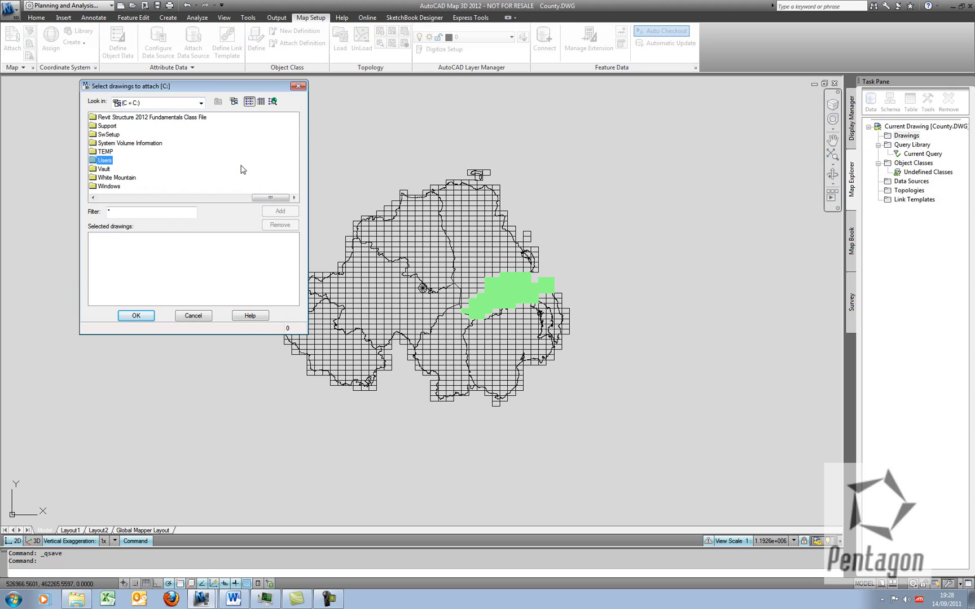
double_click(105, 160)
left_click(106, 178)
double_click(107, 161)
left_click(108, 169)
double_click(108, 170)
left_click(112, 161)
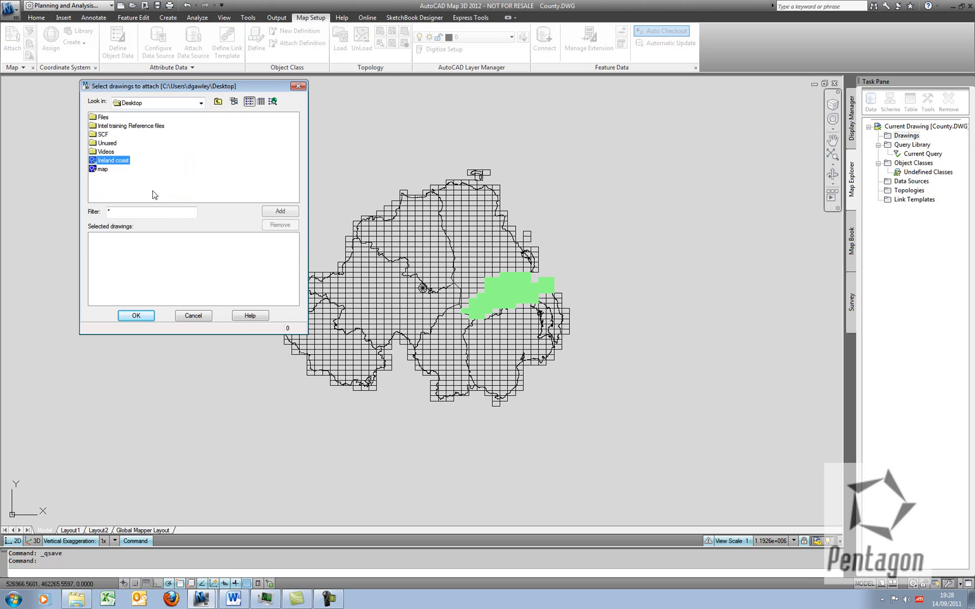
left_click(281, 212)
left_click(136, 316)
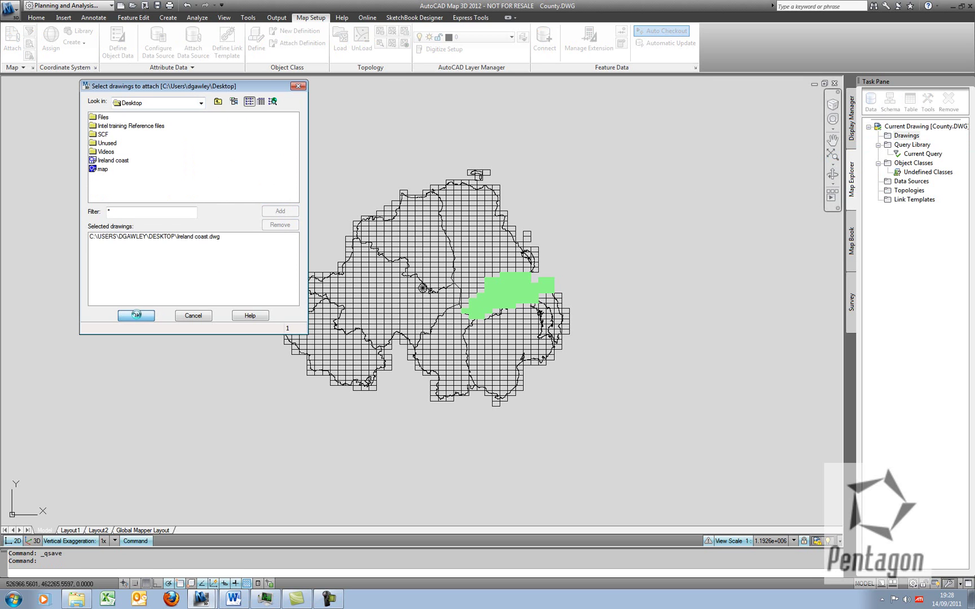
Step: Zoom the attached drawings' Key View to extents, then pan so Ireland's coastline surrounds the county grid
right_click(901, 137)
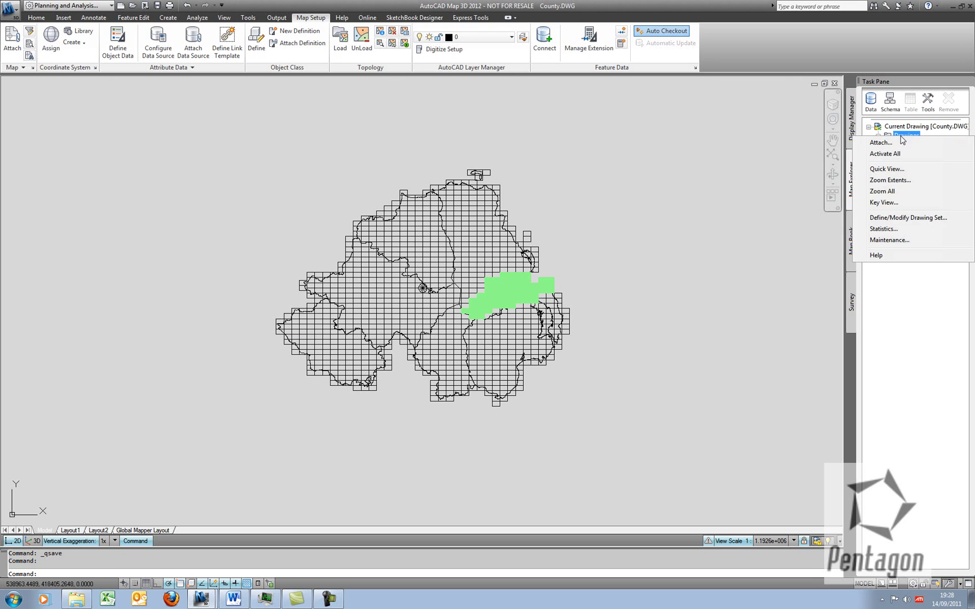
left_click(891, 203)
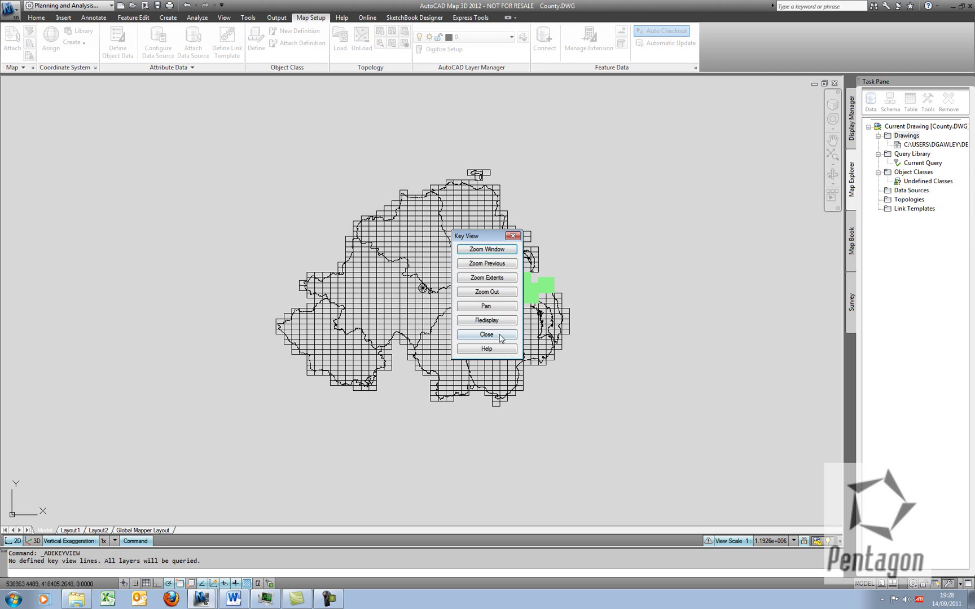
left_click(492, 277)
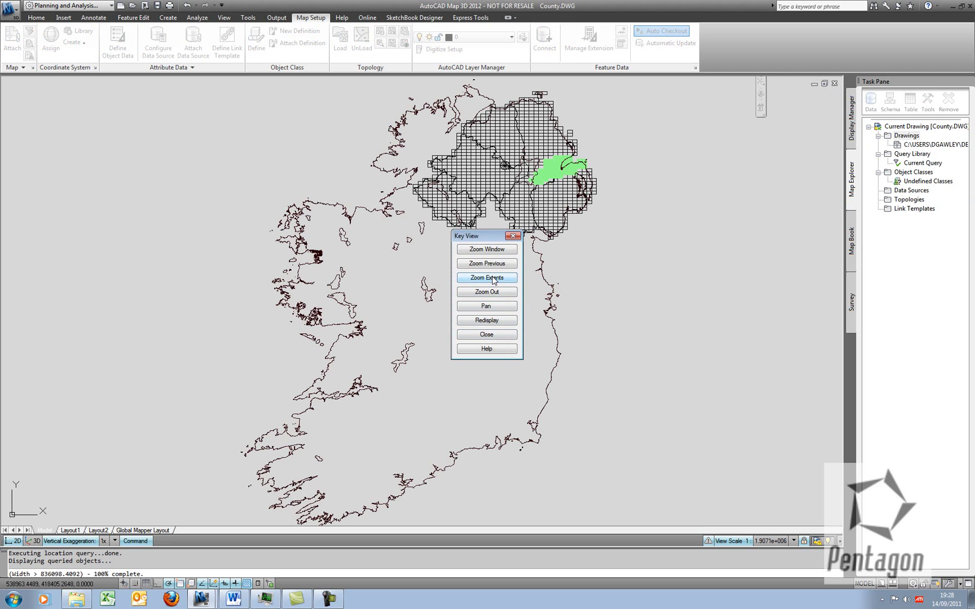
left_click(486, 334)
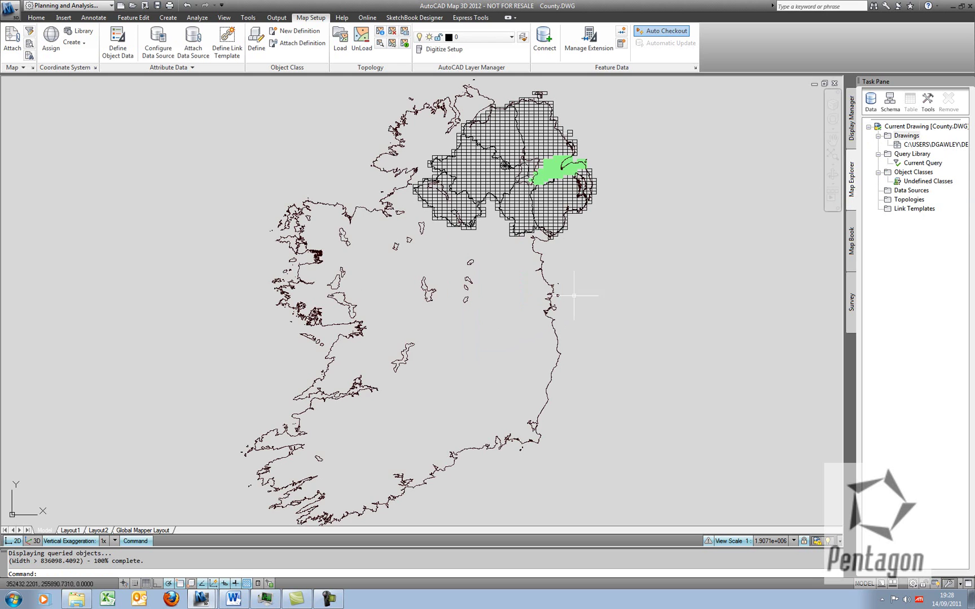
middle_click_drag(628, 249, 604, 289)
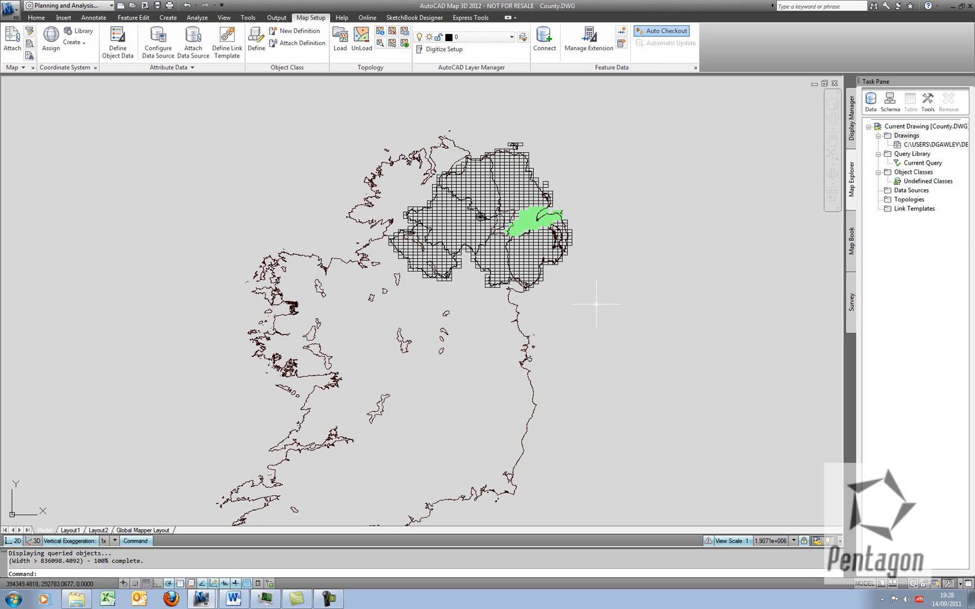
Step: Close County.DWG without saving and show map.dwg in model space
left_click(834, 83)
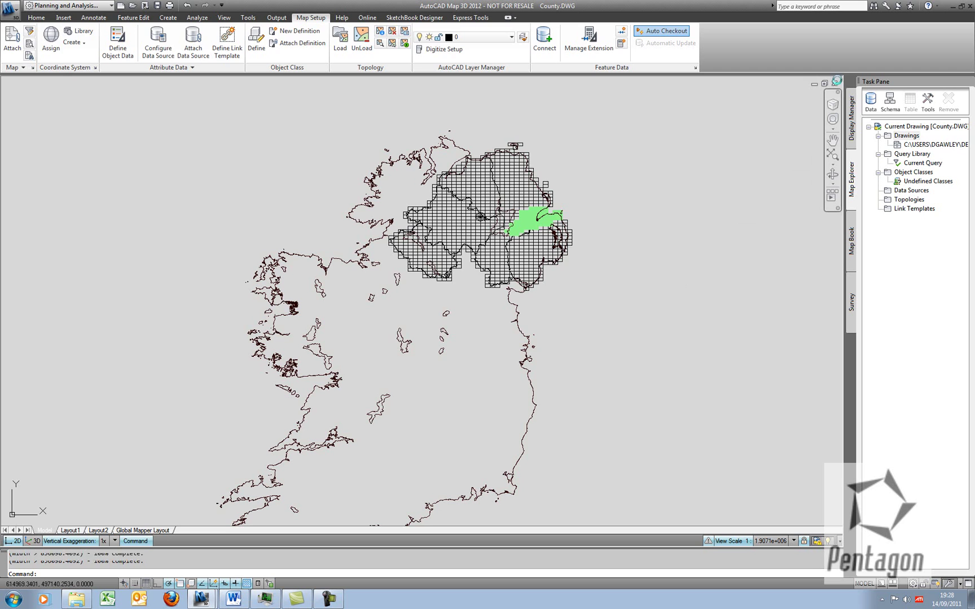
left_click(520, 321)
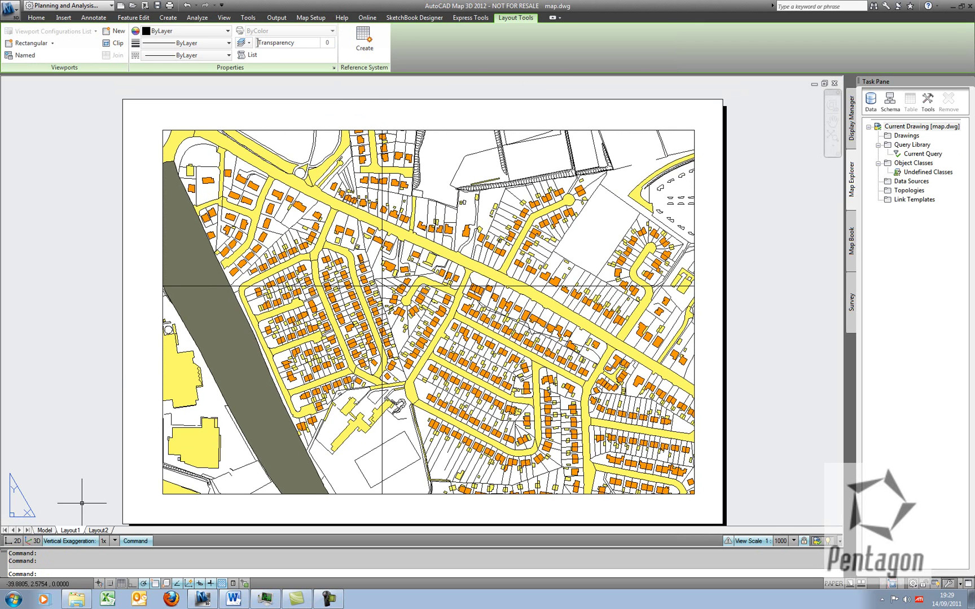
left_click(45, 530)
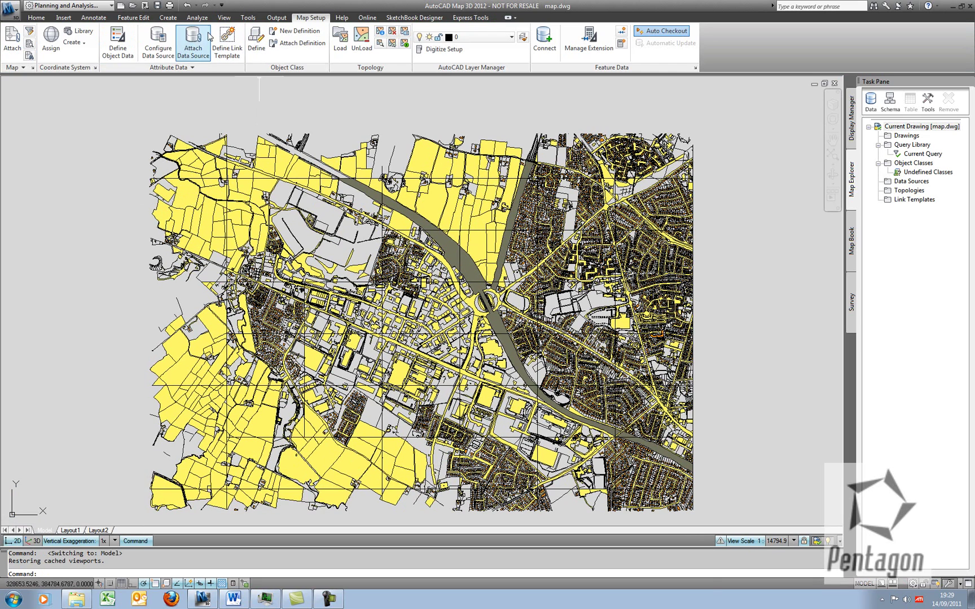
Step: Give map.dwg the Ireland1965.ING coordinate system, found by searching 'ireland'
left_click(43, 51)
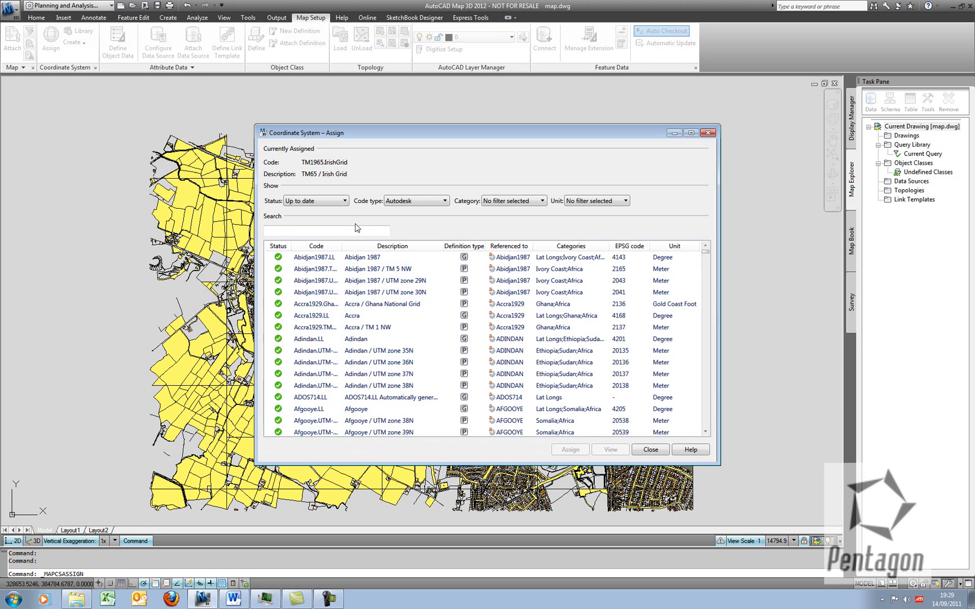
type("ireland")
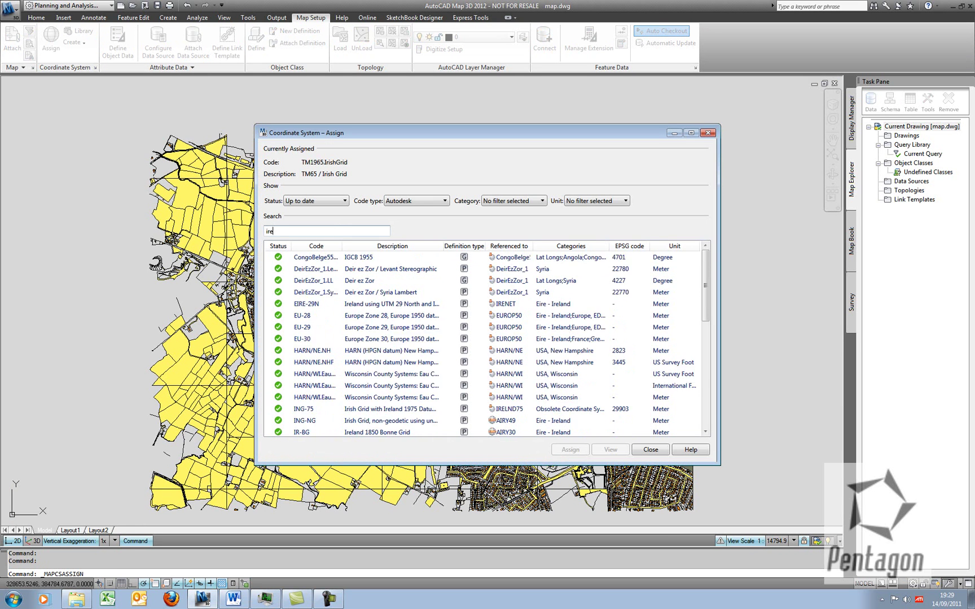
left_click(314, 339)
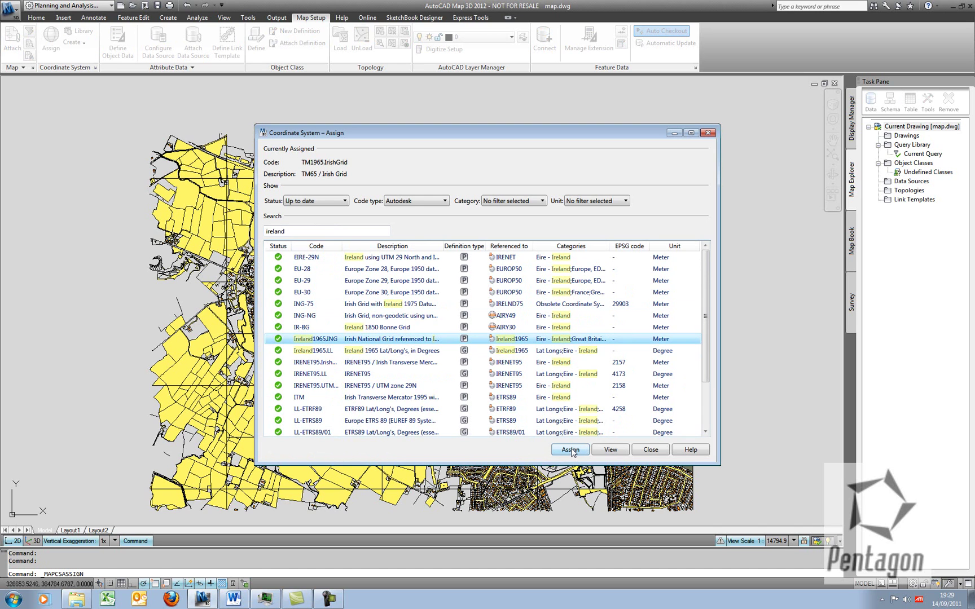
left_click(570, 450)
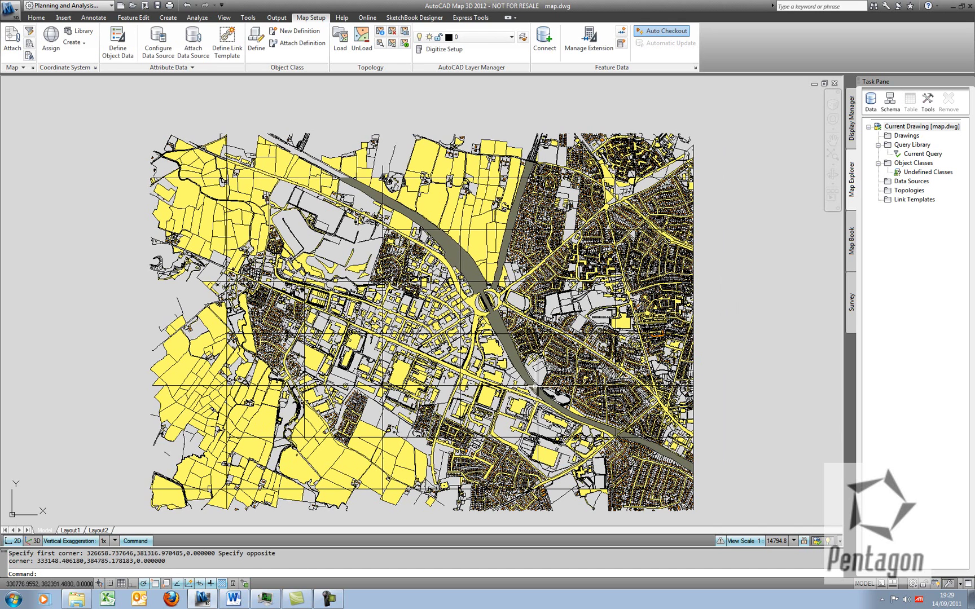
Step: On Layout1, create a Latitude-Longitude reference system on the map viewport at 0.01 Degree precision
left_click(74, 531)
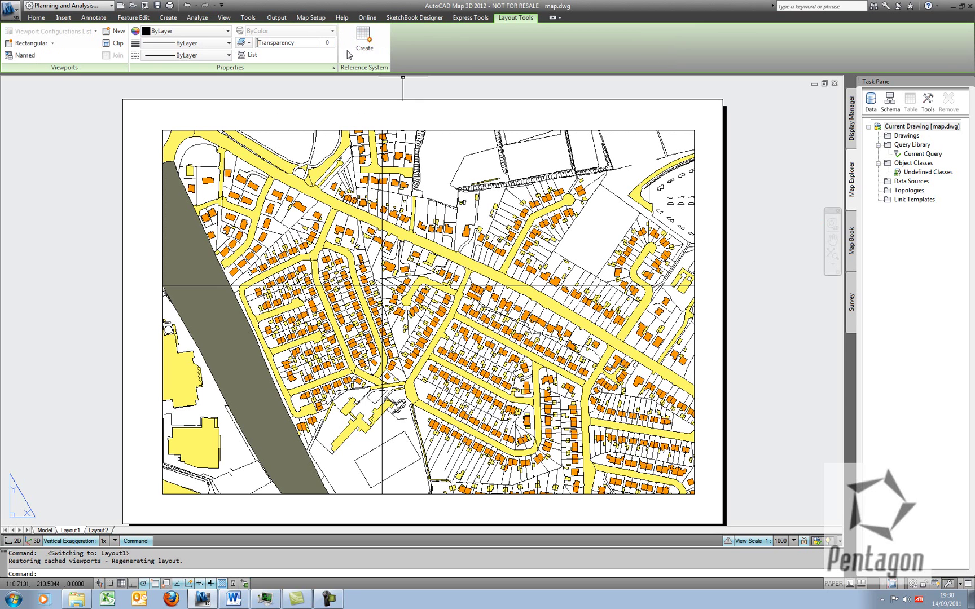
left_click(361, 46)
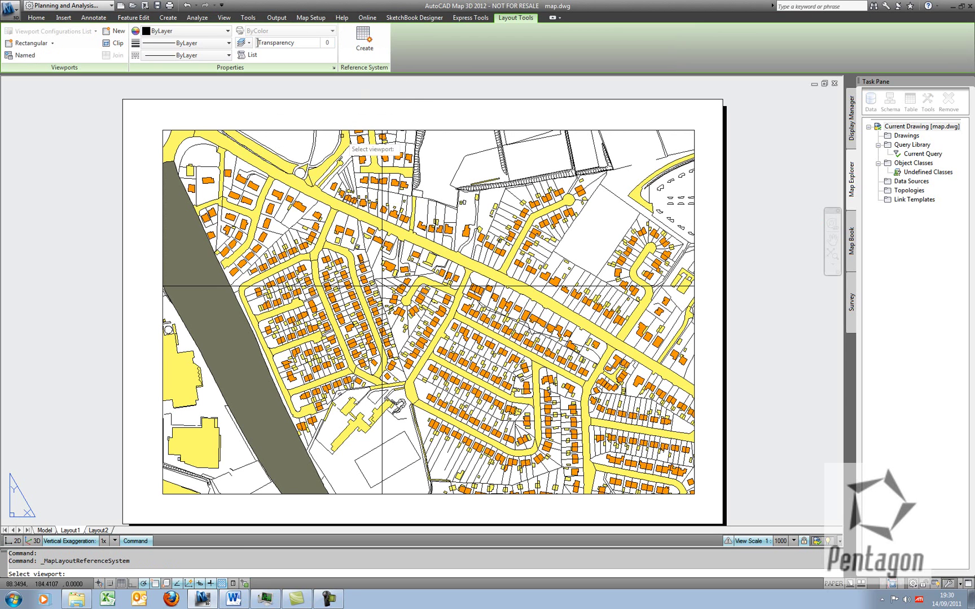
left_click(329, 131)
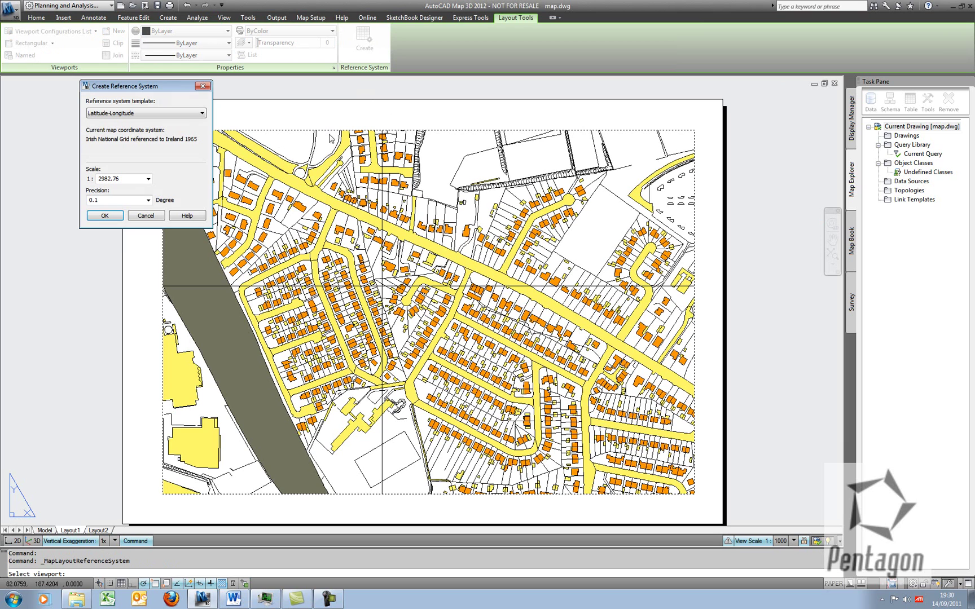
left_click_drag(130, 86, 89, 110)
left_click(107, 137)
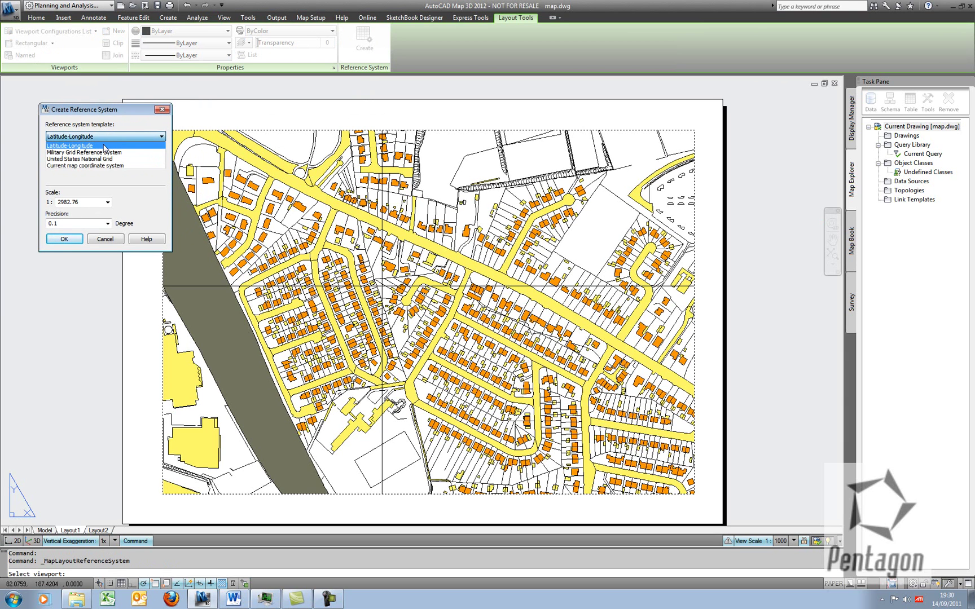
left_click(74, 148)
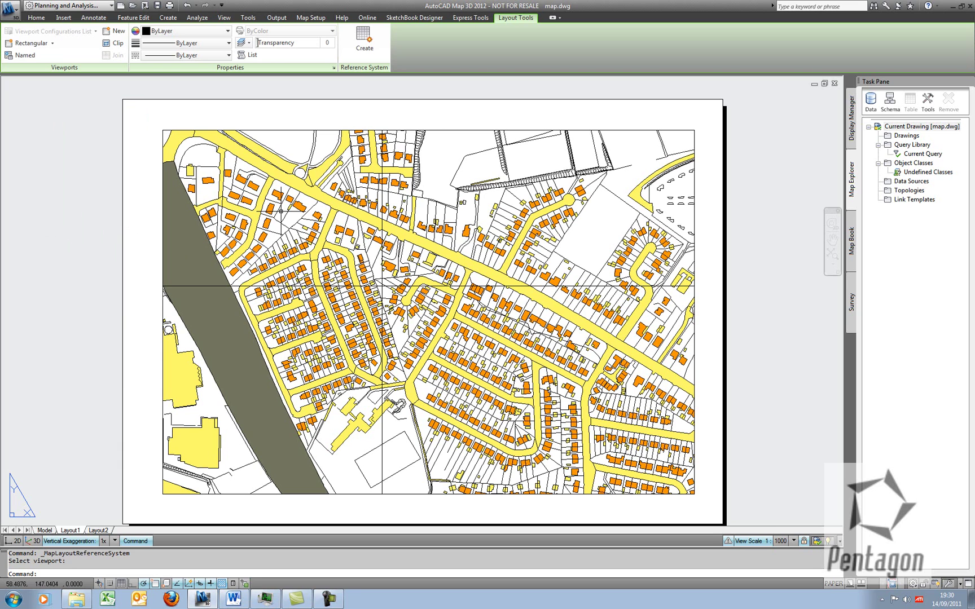
left_click(364, 37)
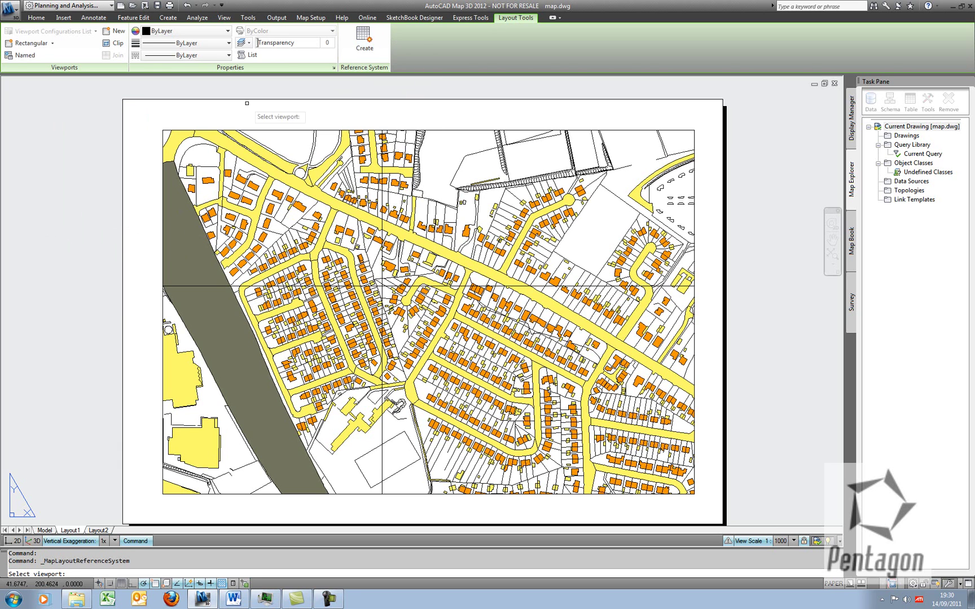
left_click(275, 131)
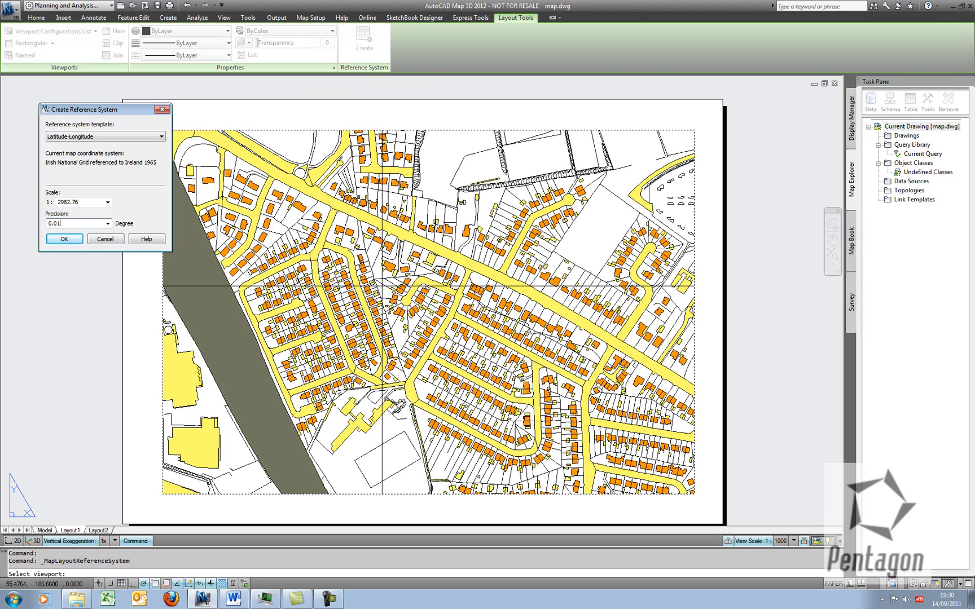
left_click(65, 239)
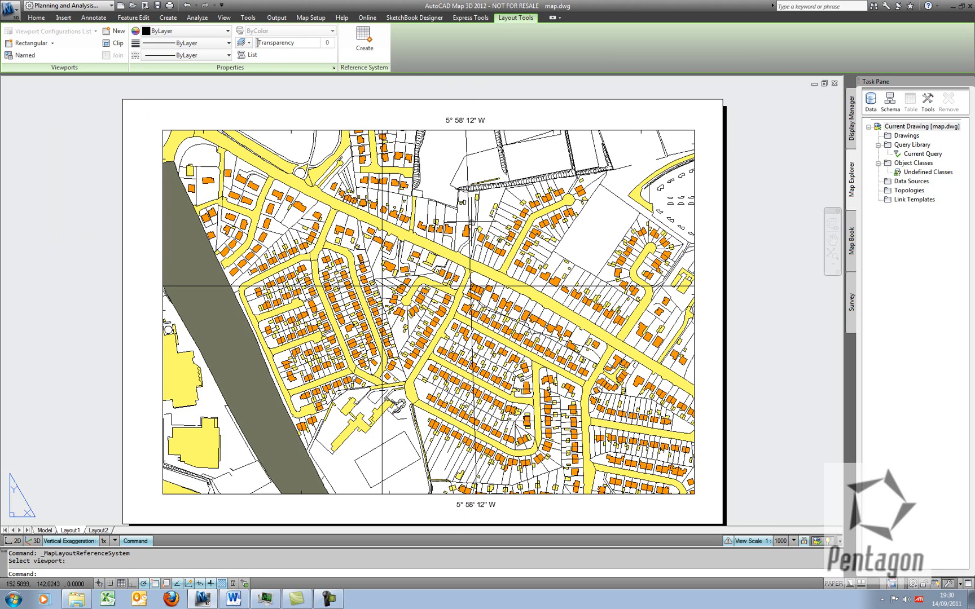
left_click(365, 50)
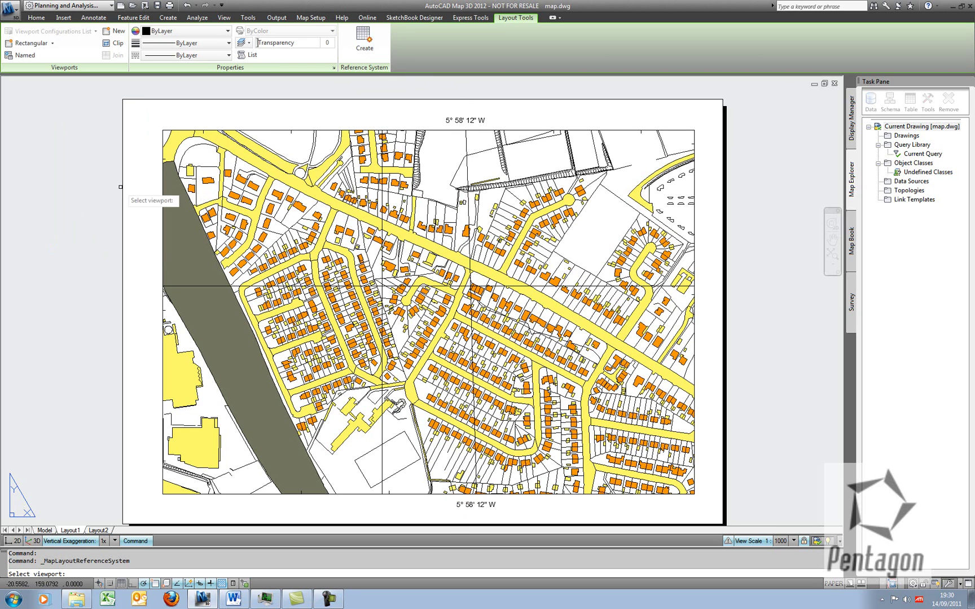
Step: Create a reference grid on the viewport from the current map coordinate system (Irish National Grid)
left_click(311, 136)
left_click(136, 138)
left_click(98, 166)
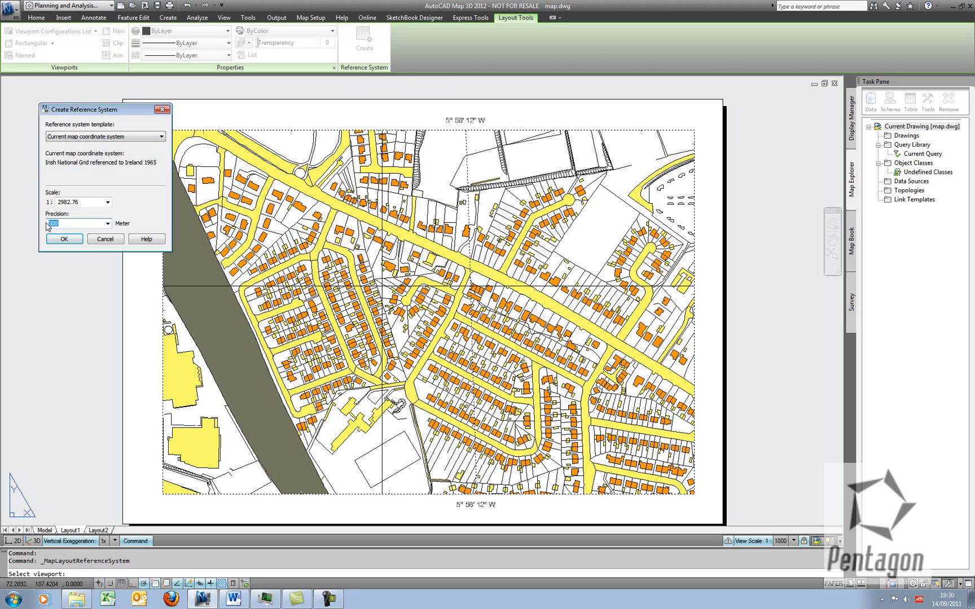
left_click(64, 240)
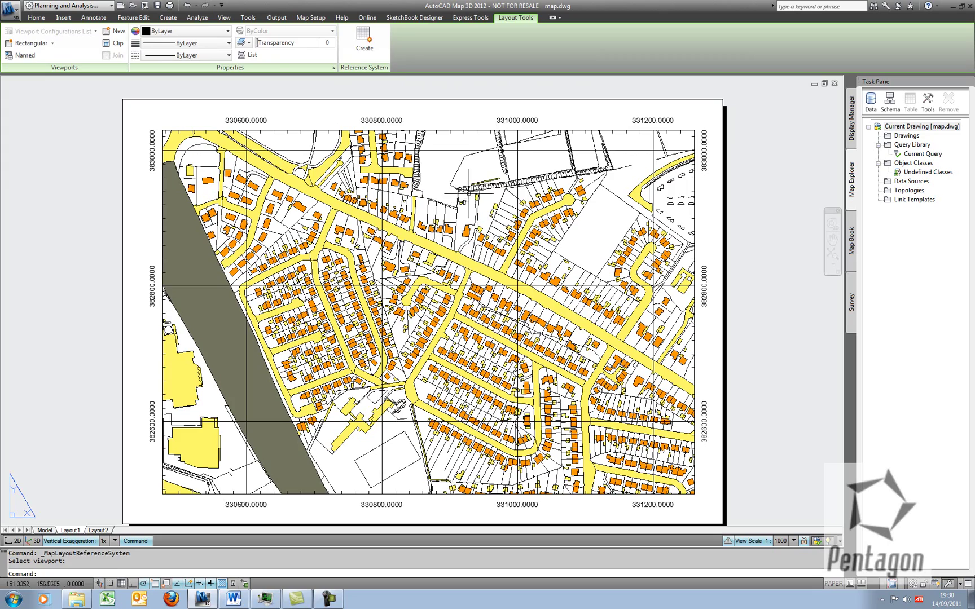
Step: Zoom the viewport's map out to show a much wider area of town, then return to paper space
double_click(444, 182)
scroll(444, 182, "down", 1)
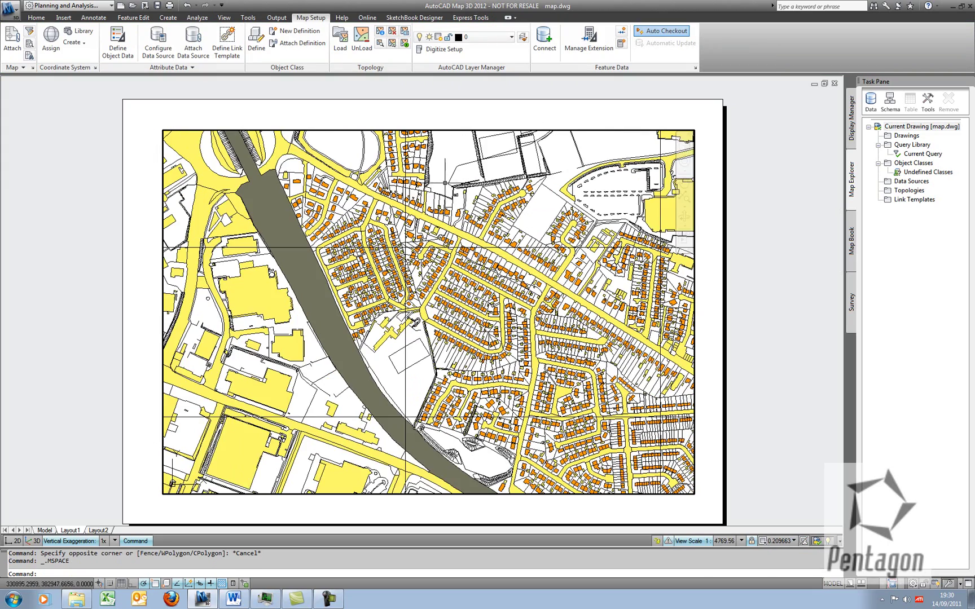
scroll(447, 195, "down", 3)
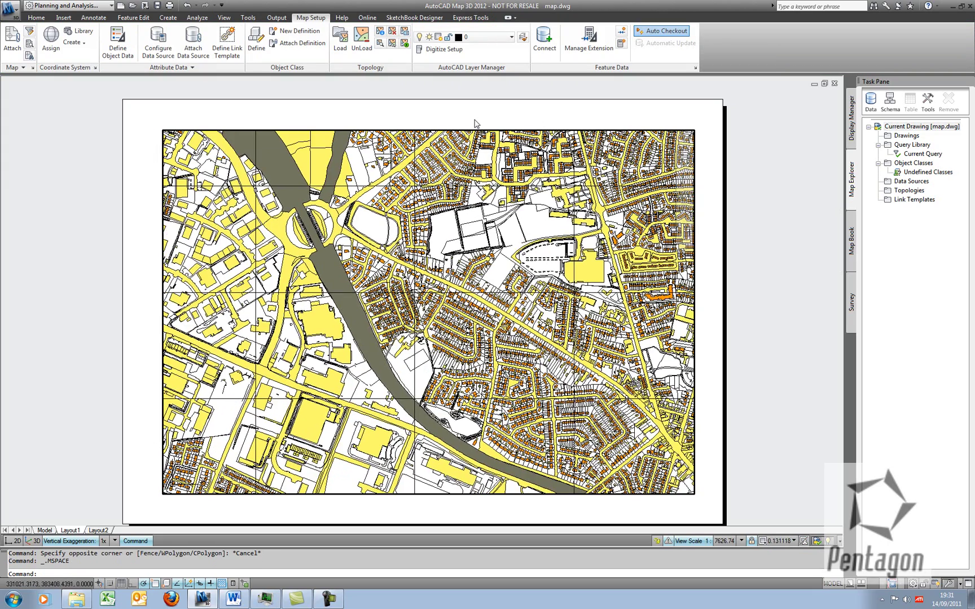
double_click(475, 123)
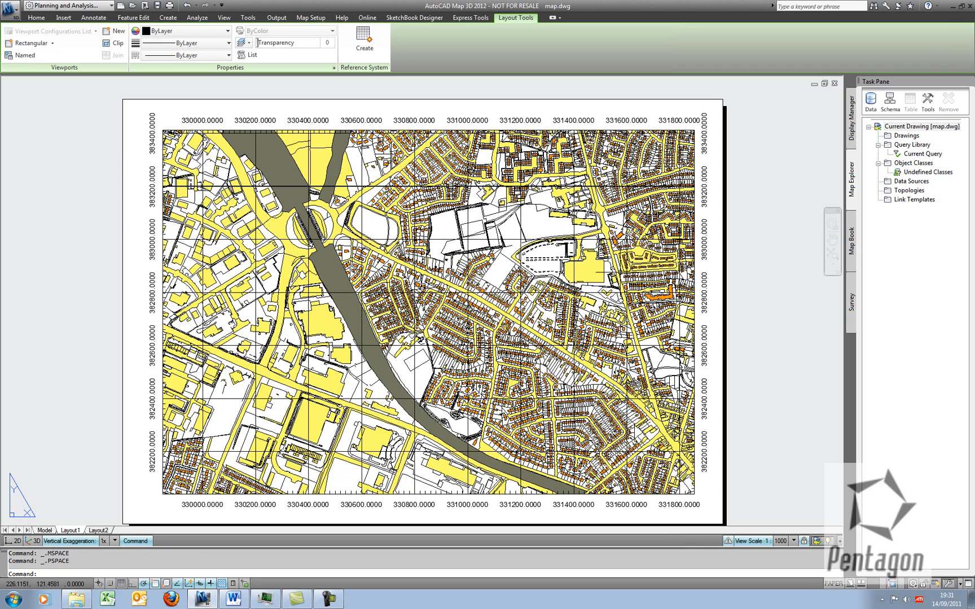
Step: Reapply a Latitude-Longitude reference system to the layout viewport, then return to model space
left_click(364, 38)
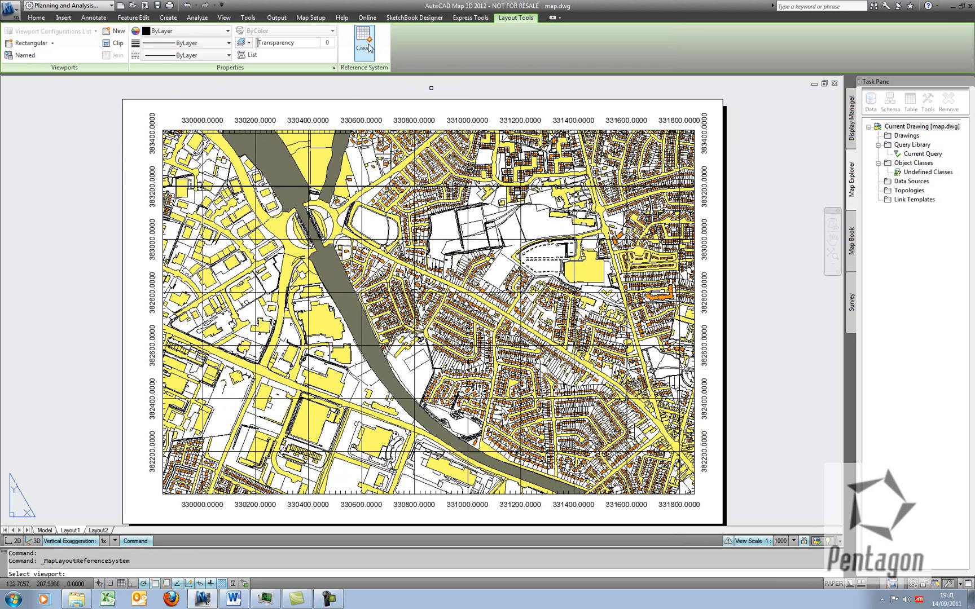
left_click(335, 130)
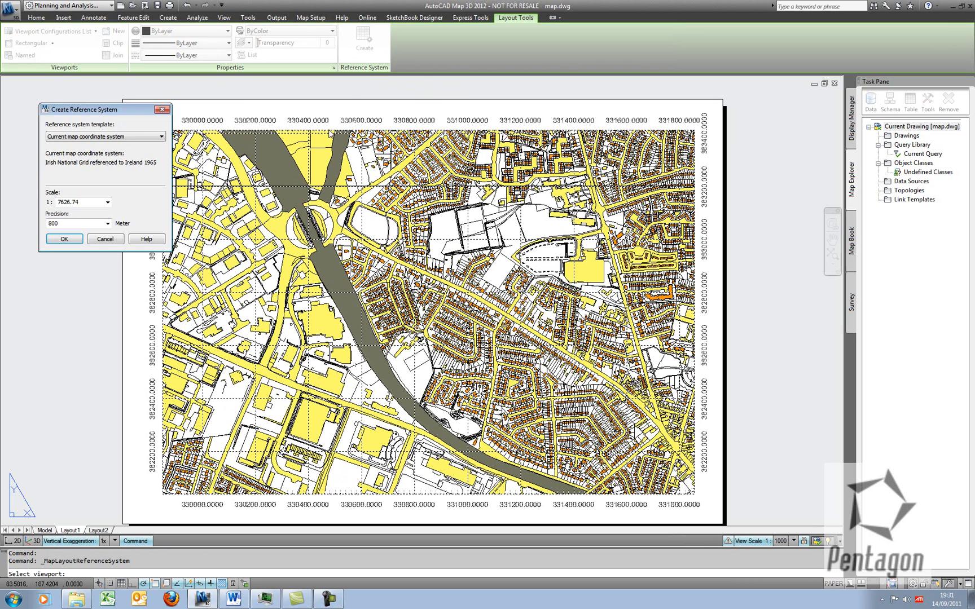
left_click(105, 137)
left_click(84, 163)
left_click(64, 239)
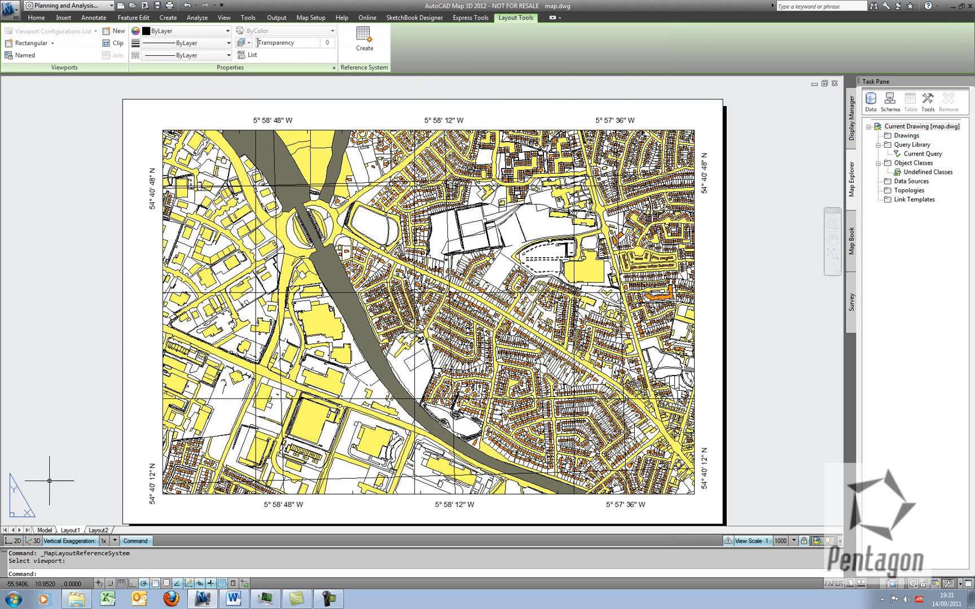
left_click(44, 530)
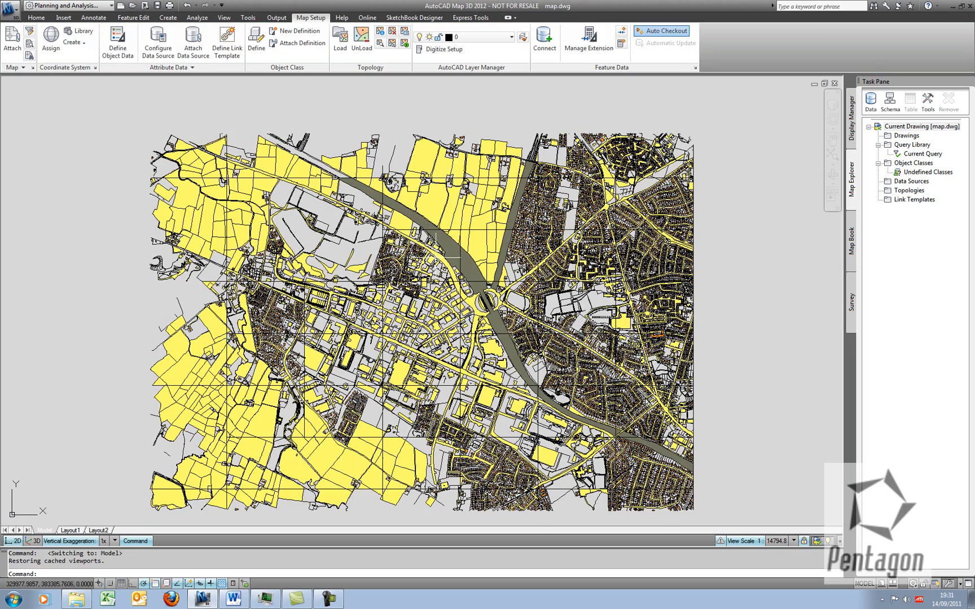
Step: Search the application menu for 'coord' and launch Coordinate track to show LL84 longitude/latitude
scroll(387, 243, "up", 5)
scroll(382, 216, "down", 2)
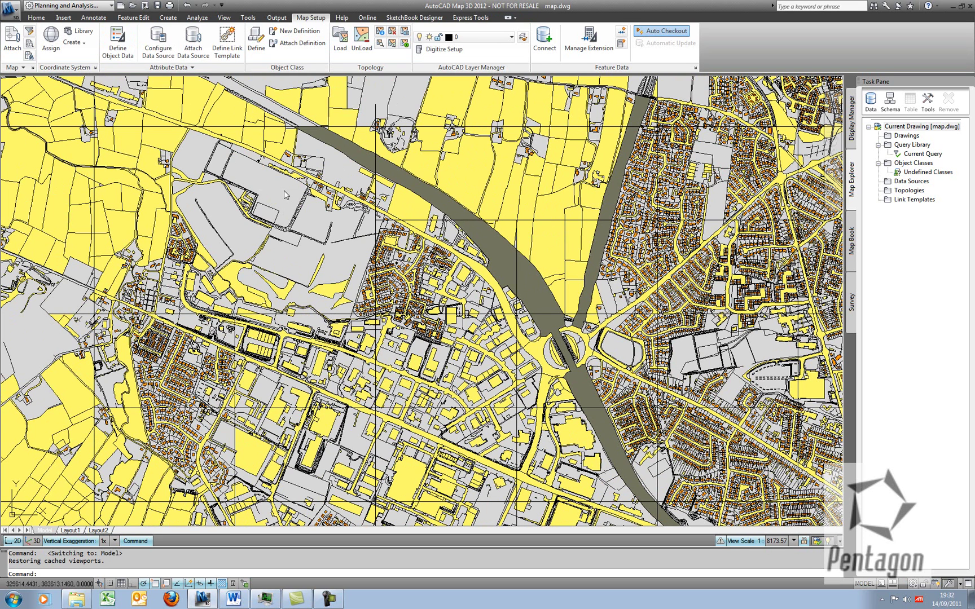
left_click(11, 10)
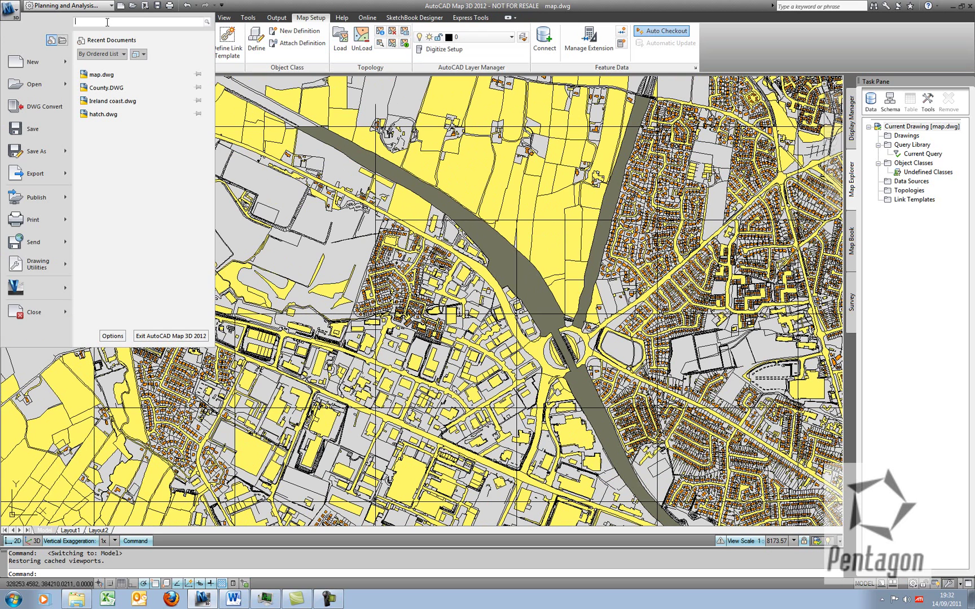
type("coord")
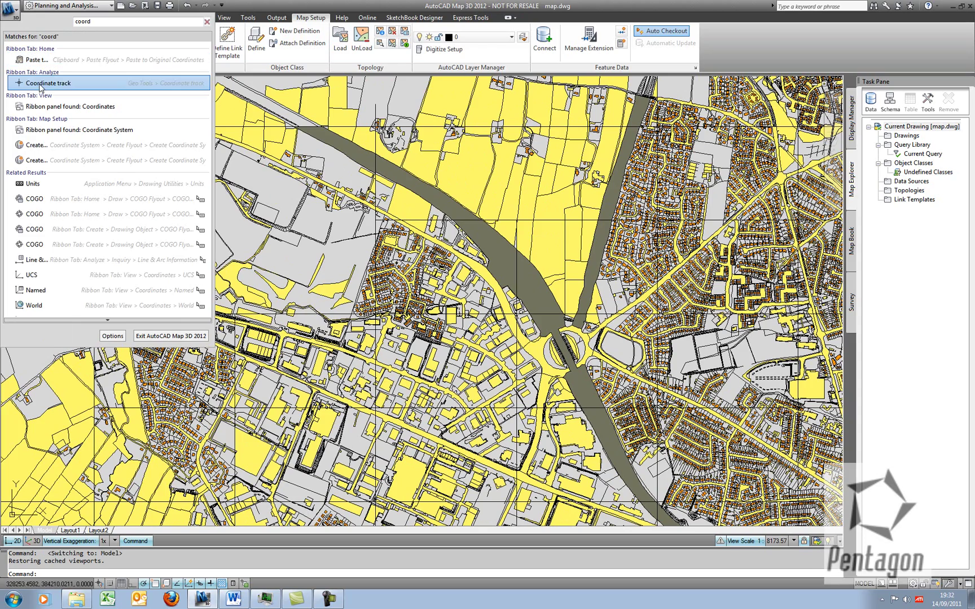
left_click(40, 84)
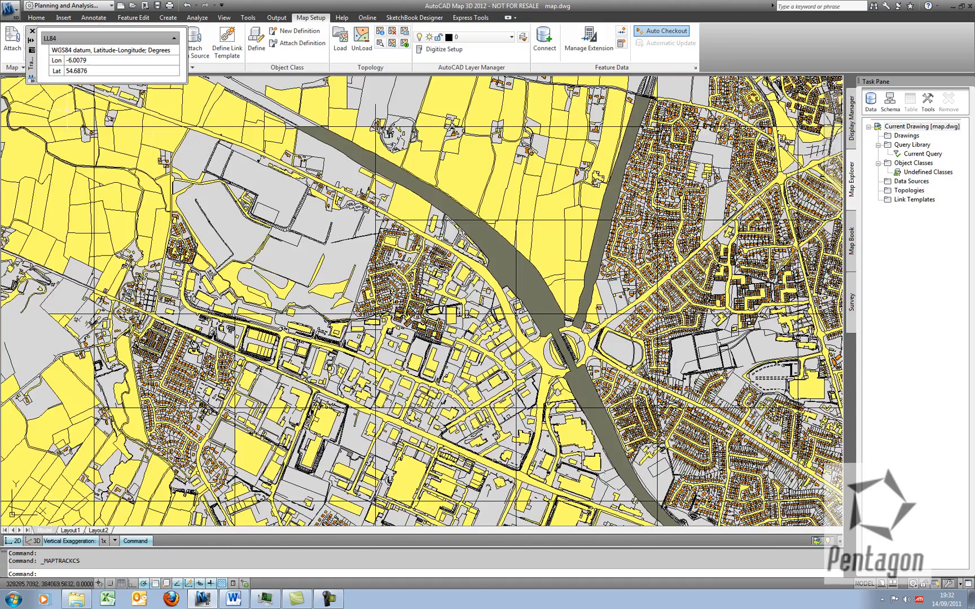
Step: Move the tracker onto the map and add an Ireland1965.ING Irish National Grid readout beside LL84
left_click_drag(31, 67, 153, 248)
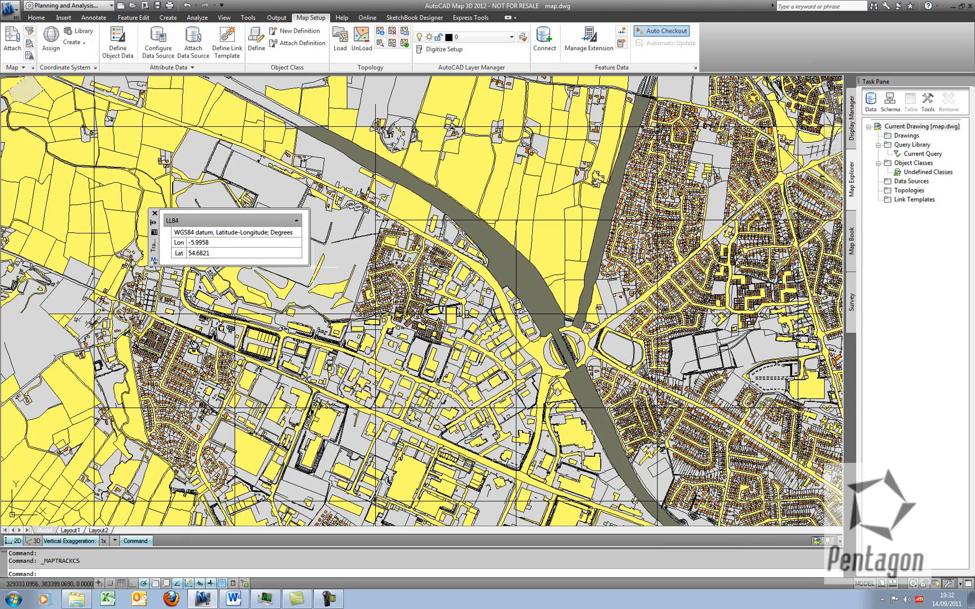
scroll(332, 263, "up", 5)
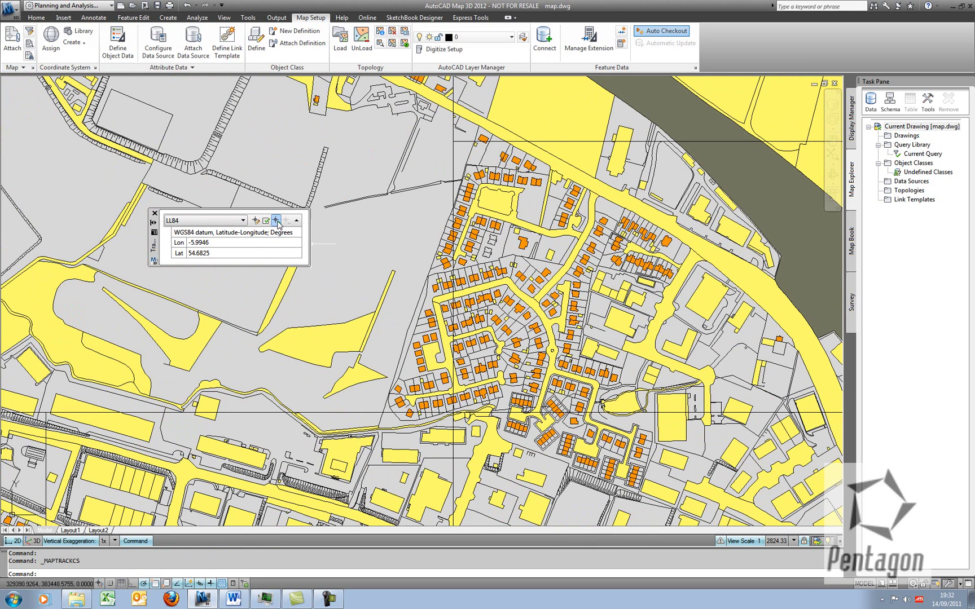
left_click(276, 222)
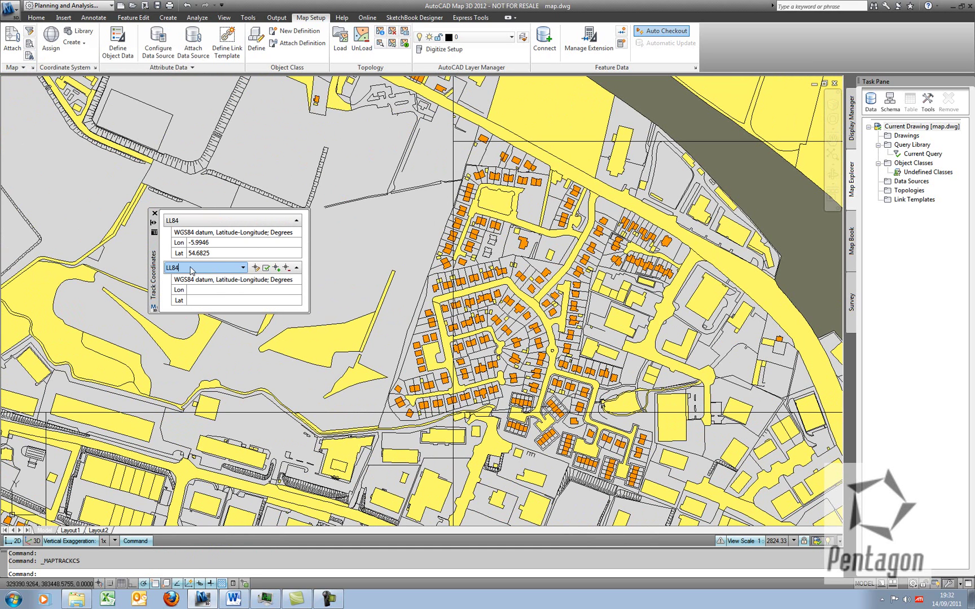
key("BackSpace")
key("BackSpace")
key("BackSpace")
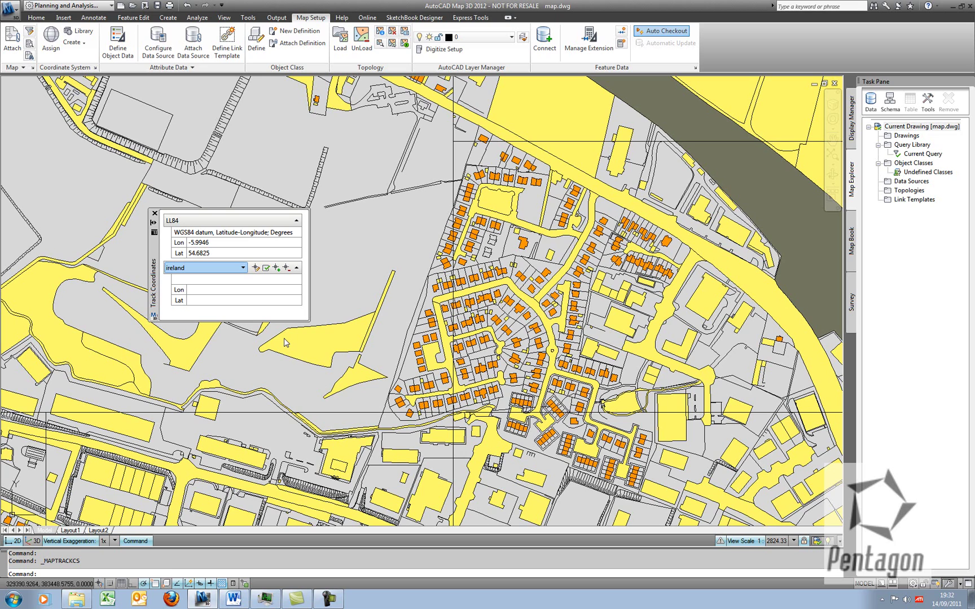
key("Return")
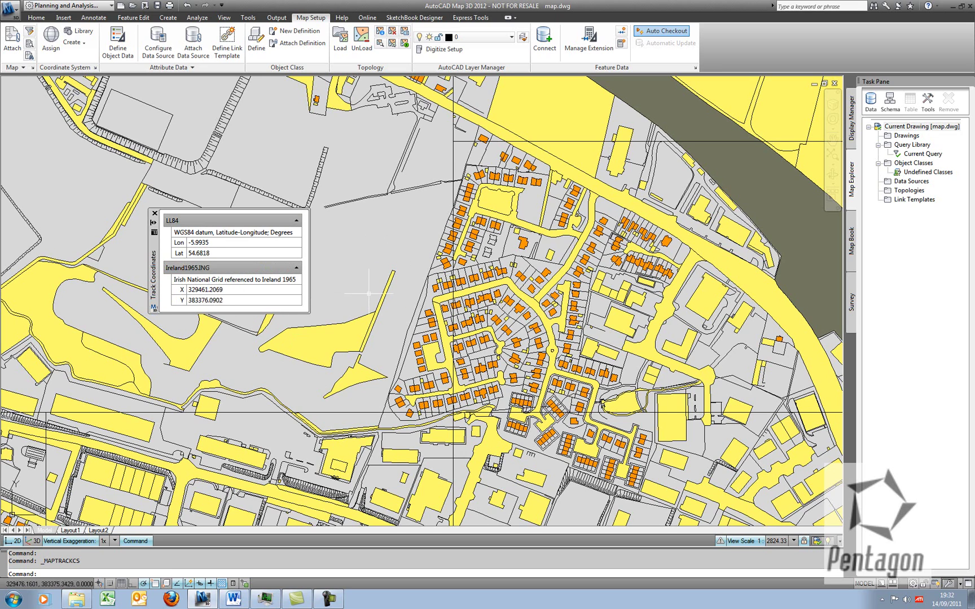
scroll(522, 312, "up", 6)
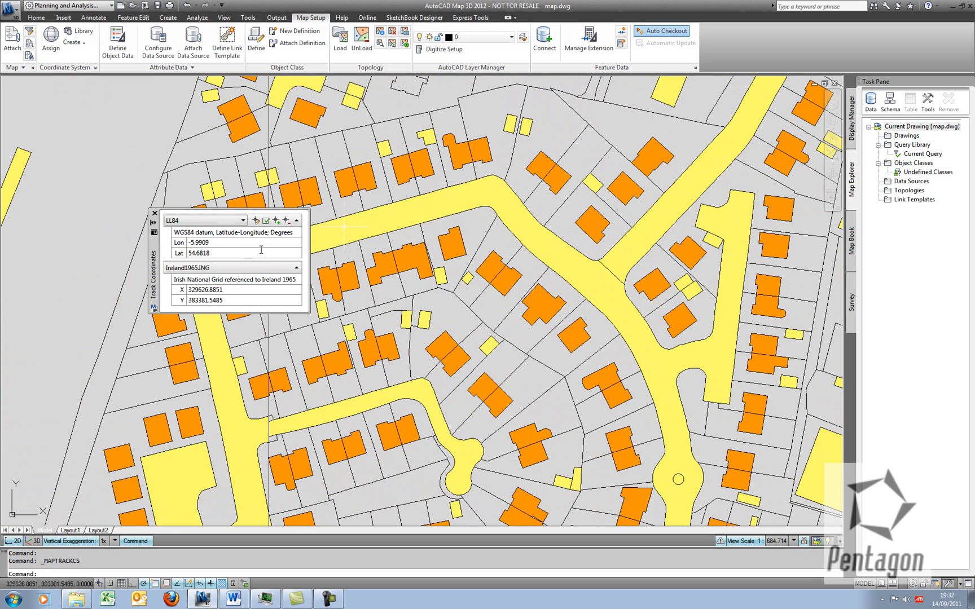